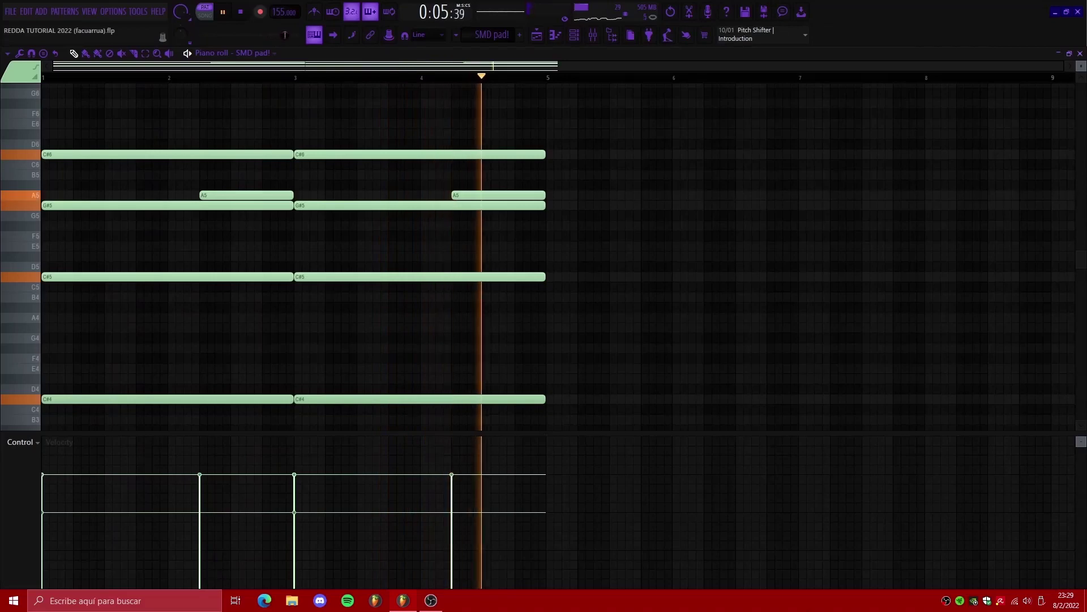
# Step: Stop the current playback, close the AR - FM Pluck synth window and audition the AR - FM Pluck pattern
pyautogui.press('space')
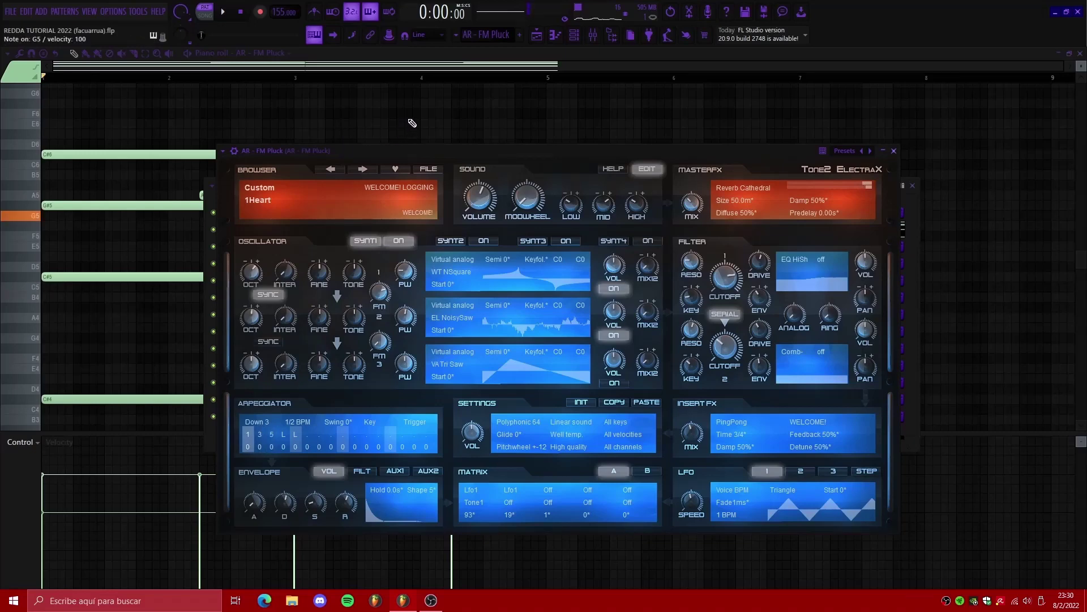
pyautogui.click(413, 123)
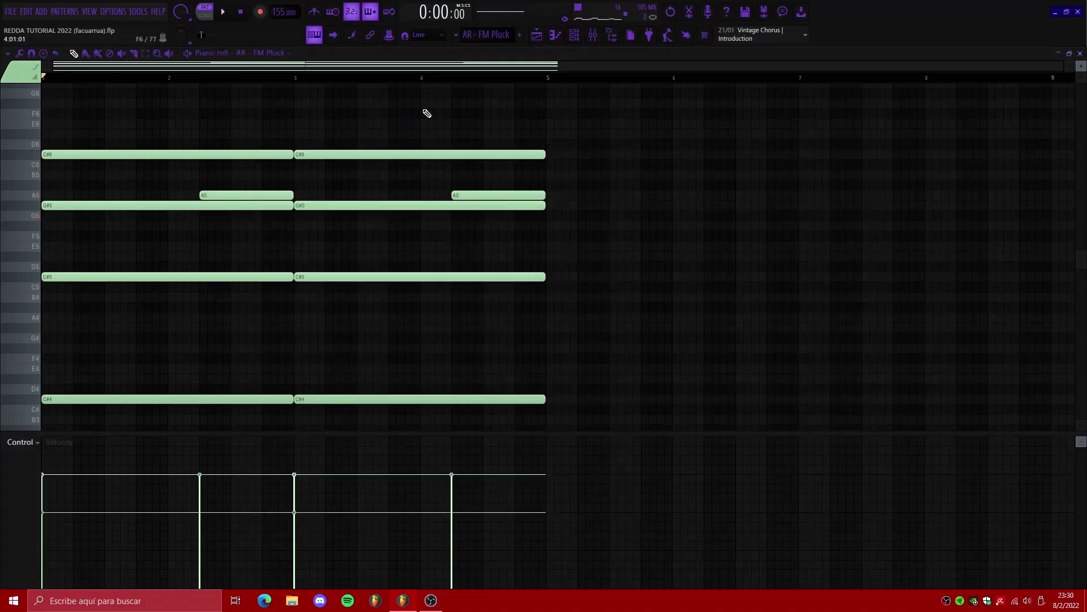
pyautogui.press('space')
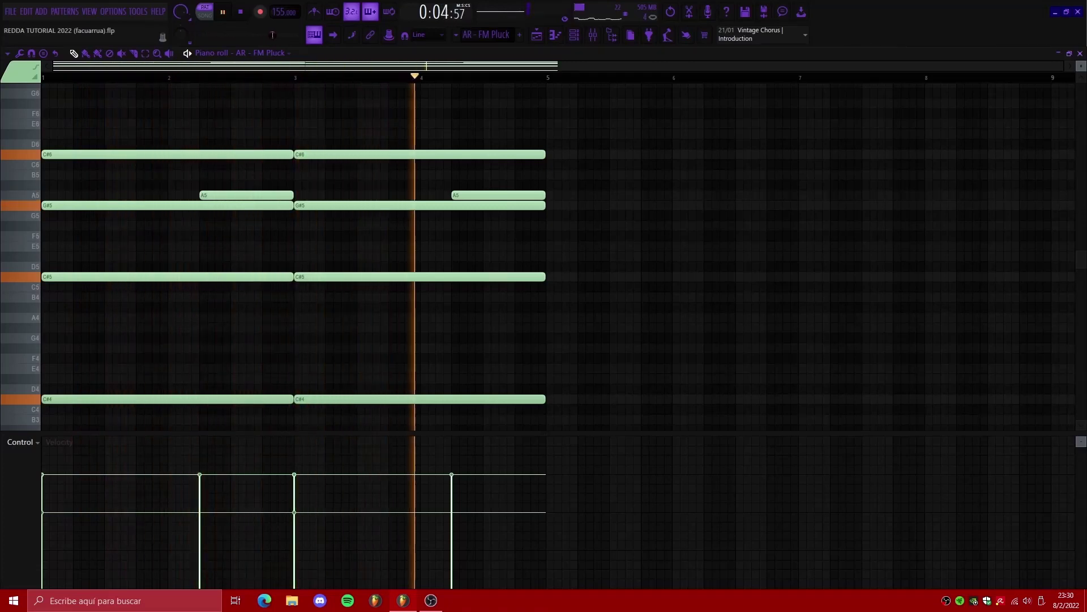
pyautogui.press('space')
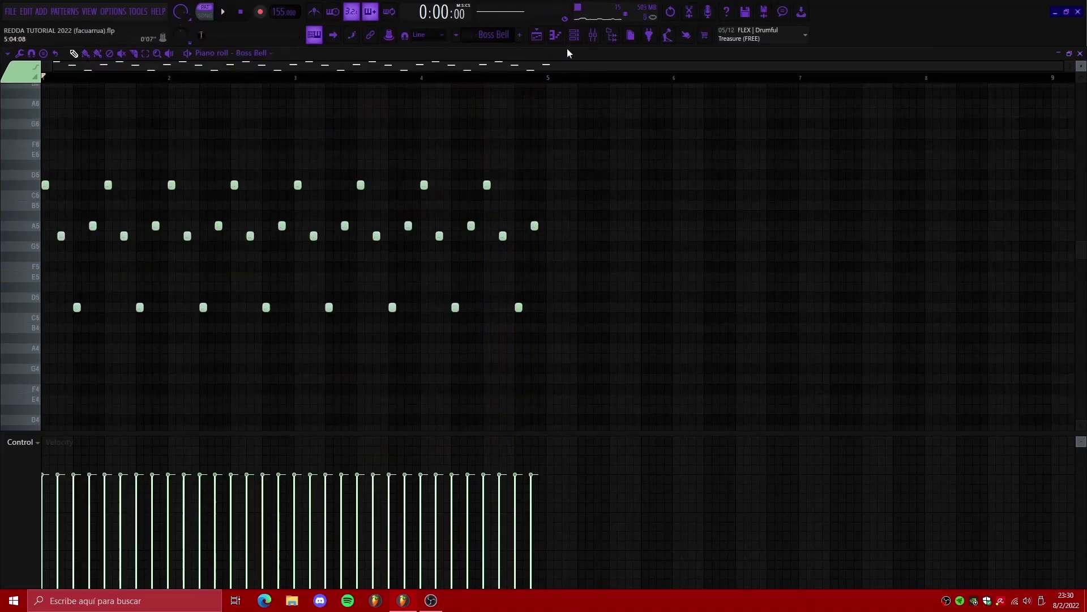
# Step: View the Boss Bell channel's ElectraX settings, close the synth window and audition the Boss Bell pattern
pyautogui.press('F6')
pyautogui.click(290, 250)
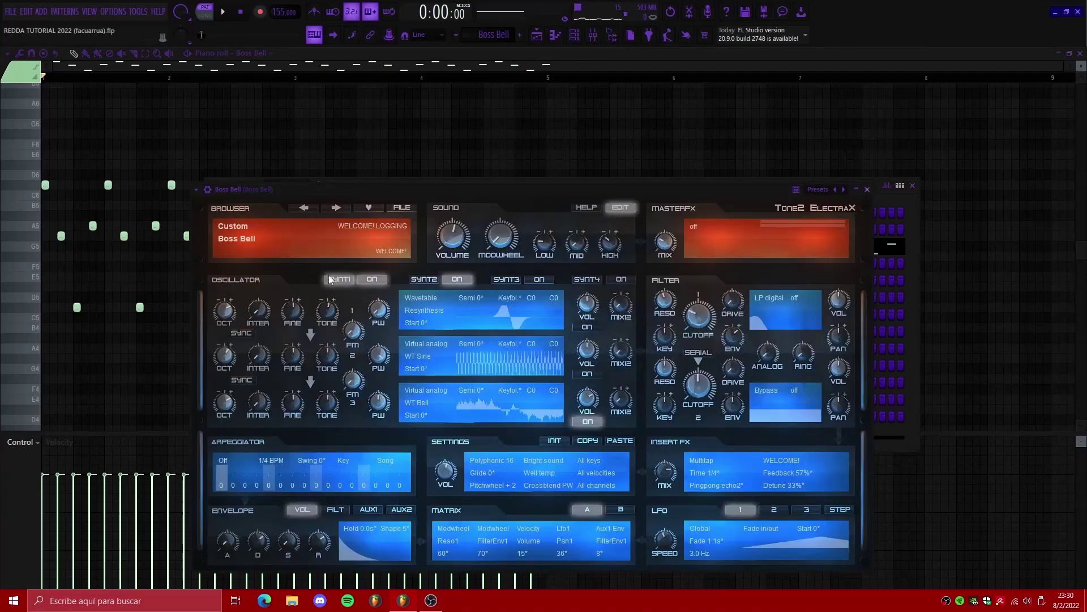
pyautogui.moveTo(510, 196); pyautogui.dragTo(502, 158)
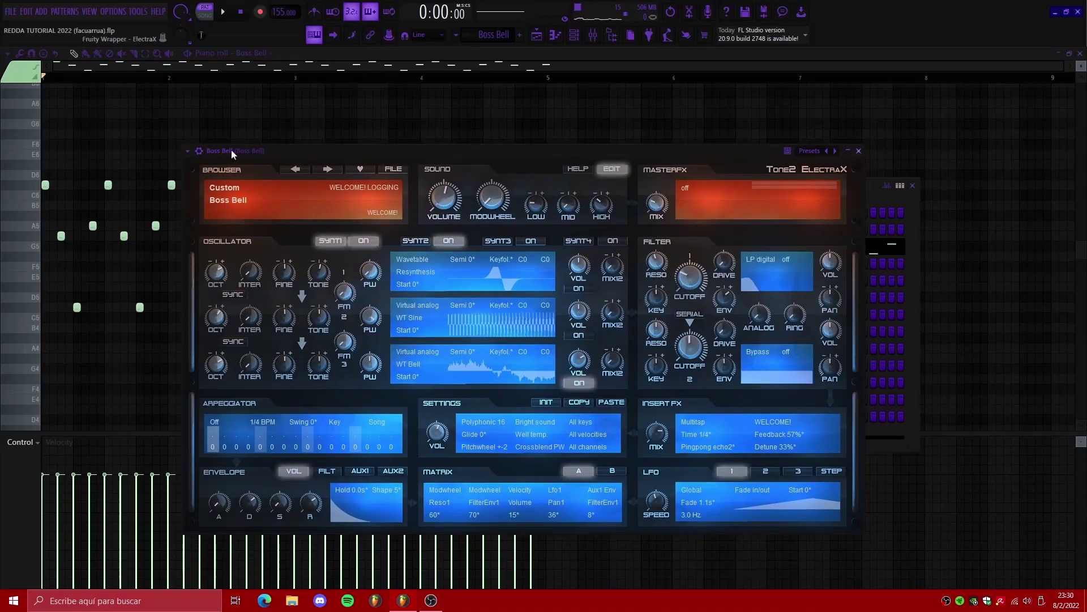
pyautogui.click(345, 53)
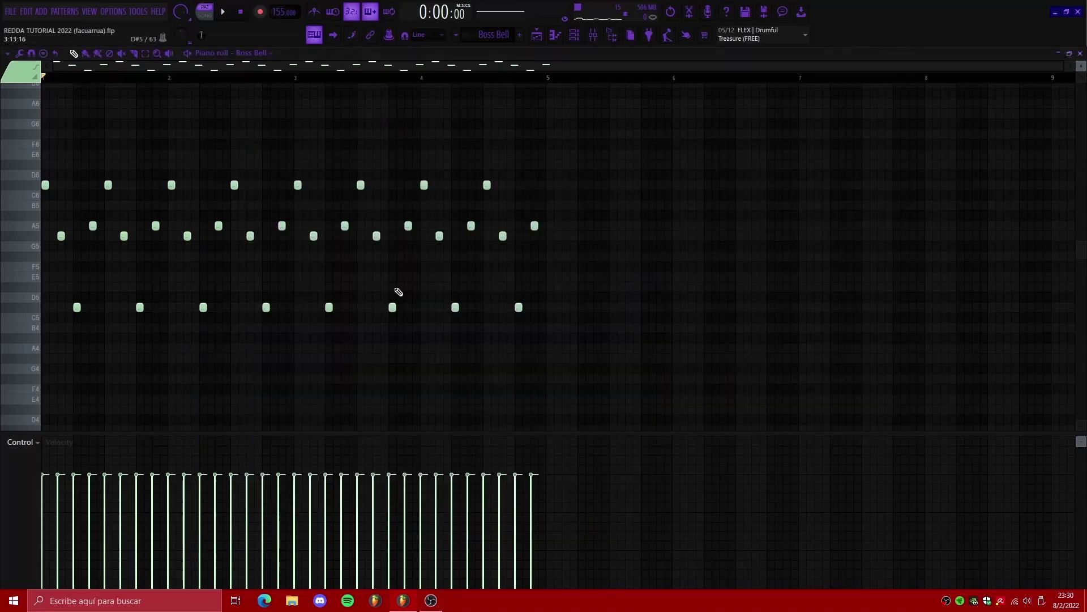
pyautogui.press('space')
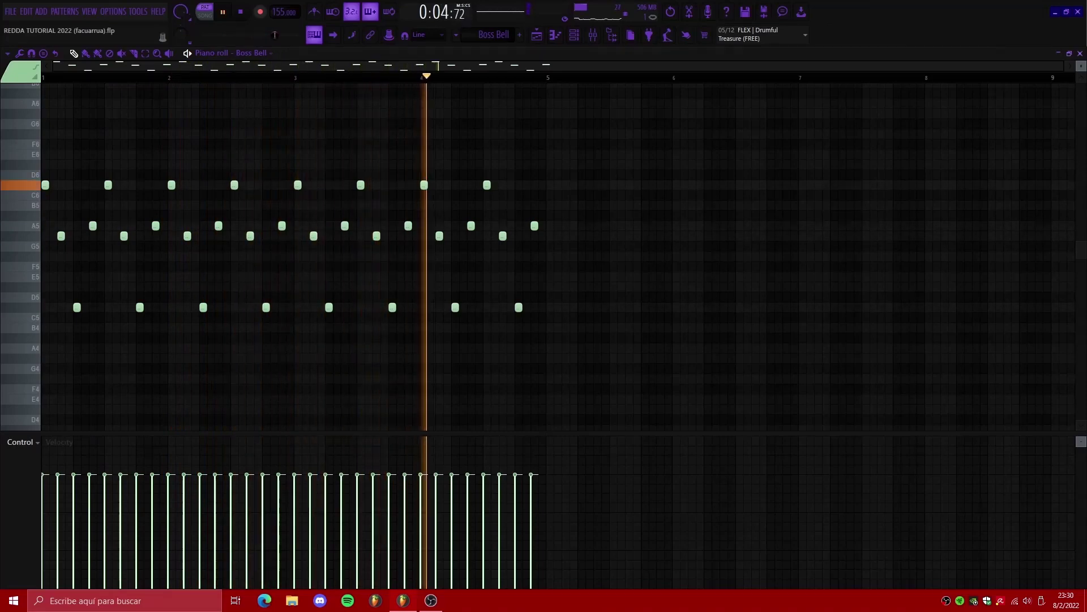
pyautogui.press('space')
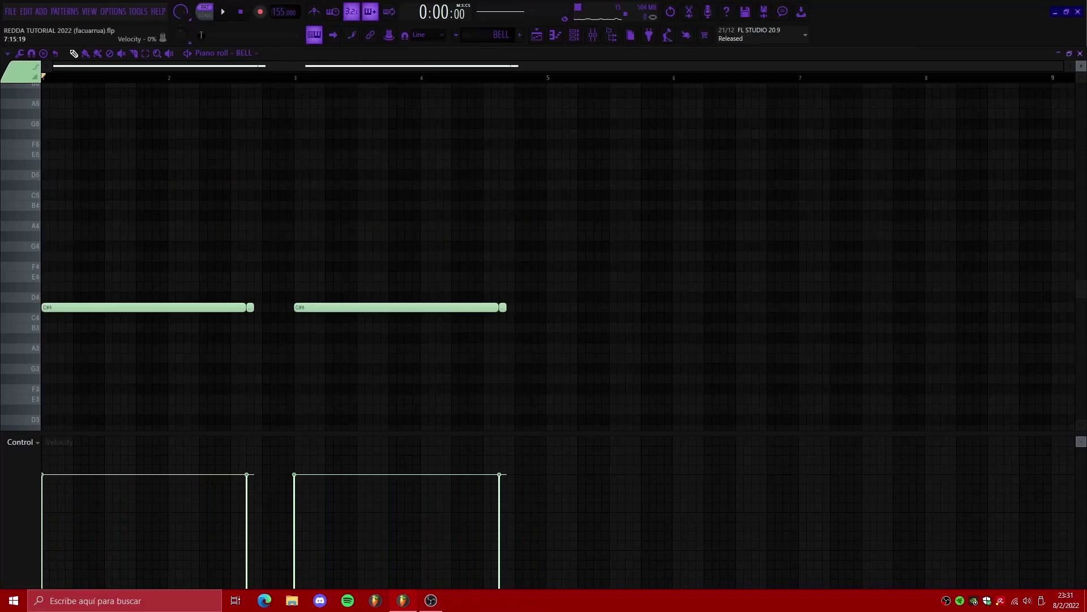
# Step: Audition the BELL pattern, and play the playlist arrangement with only melody tracks 1 to 4 active
pyautogui.press('space')
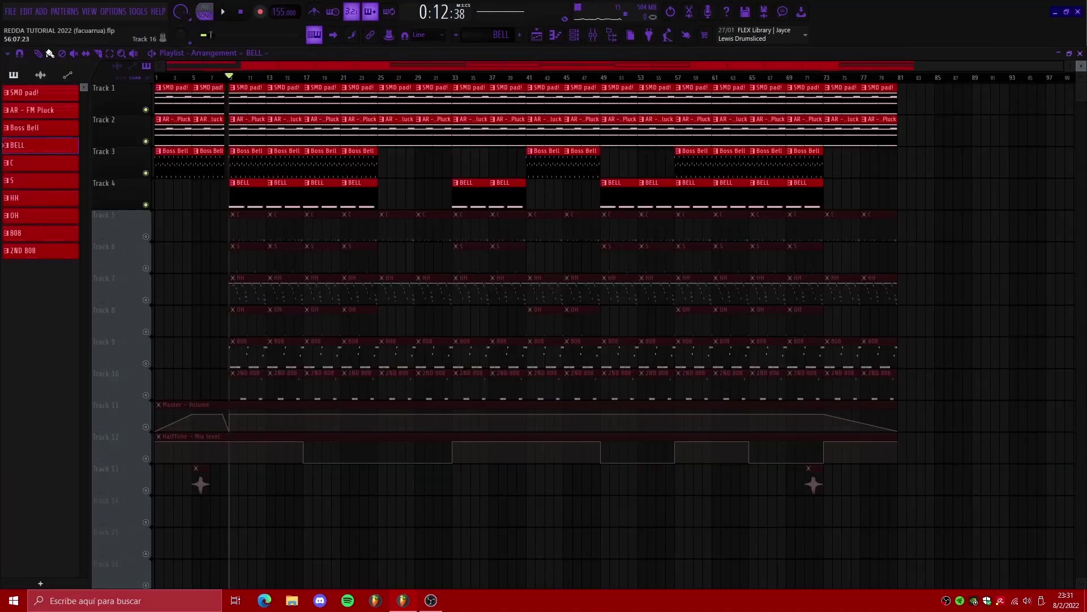
pyautogui.press('space')
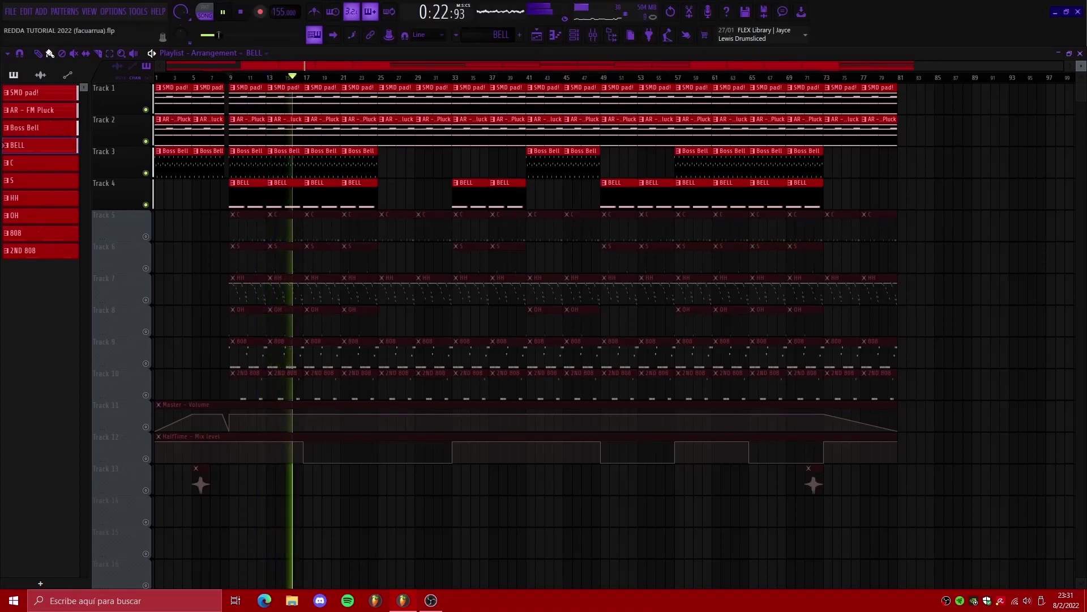
pyautogui.press('space')
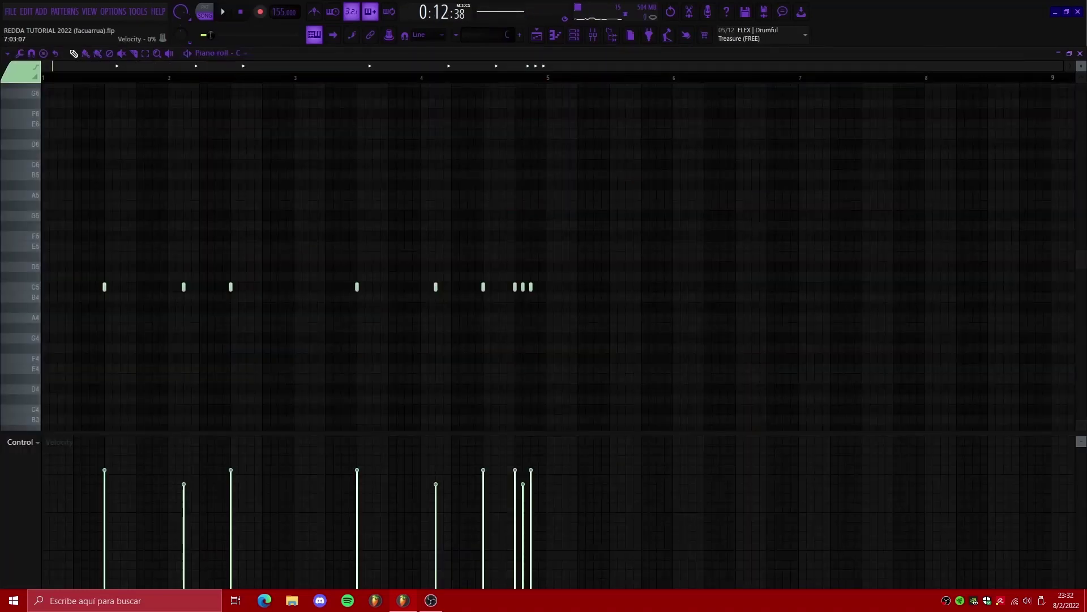
# Step: Play the C pattern in the piano roll and open the piano roll of channel S
pyautogui.press('space')
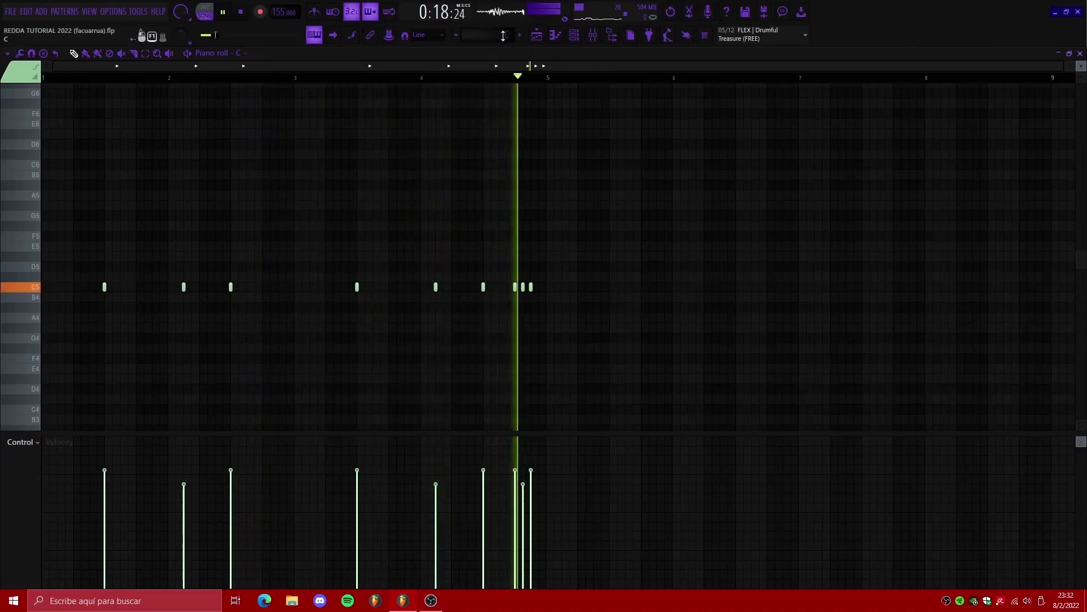
pyautogui.click(573, 36)
pyautogui.rightClick(295, 281)
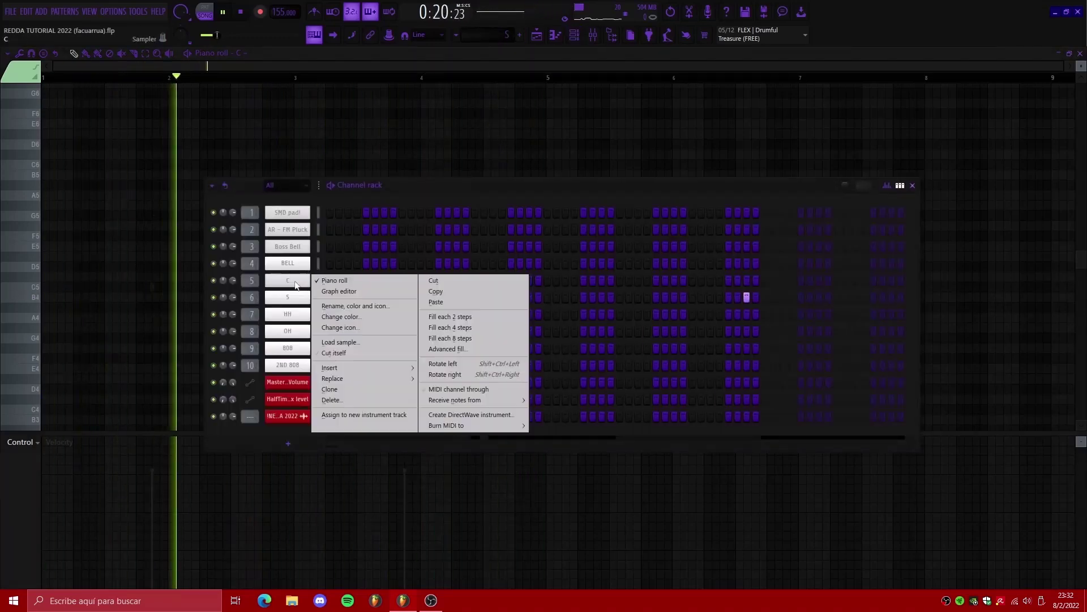
pyautogui.rightClick(295, 298)
pyautogui.click(362, 298)
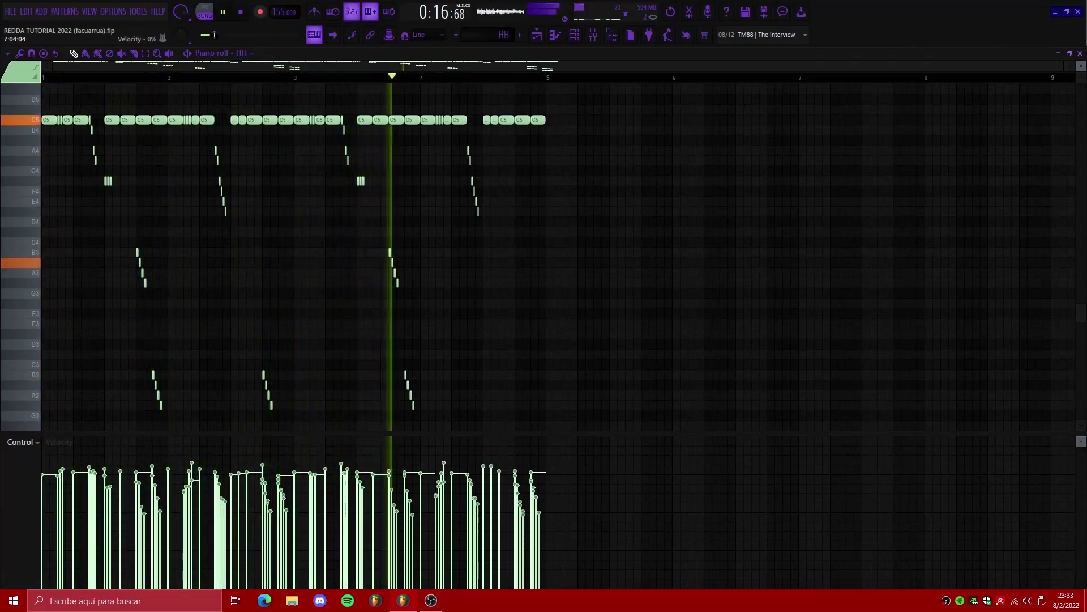
# Step: Examine the HH pattern's notes, from the C5 row down to the lowest pitched rolls, during playback and stop it
pyautogui.scroll(-4, 718, 330)
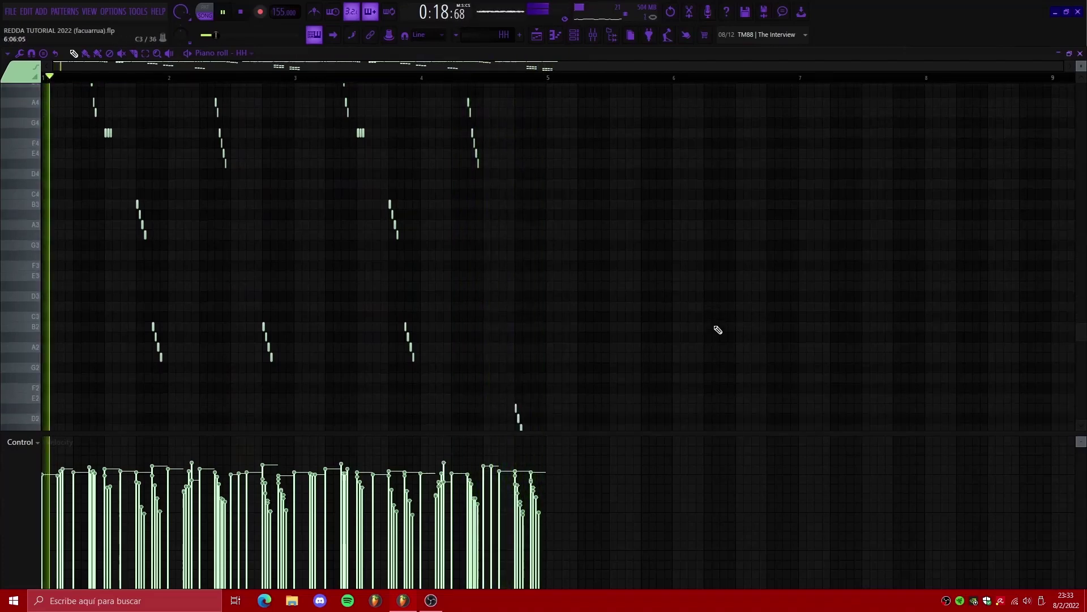
pyautogui.scroll(-10, 714, 326)
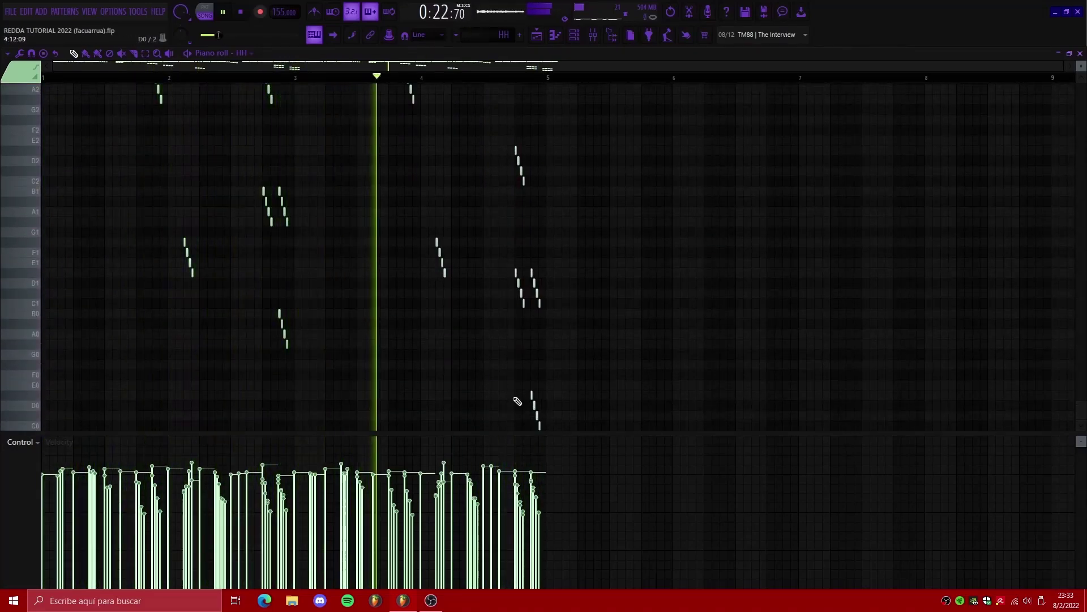
pyautogui.scroll(18, 612, 286)
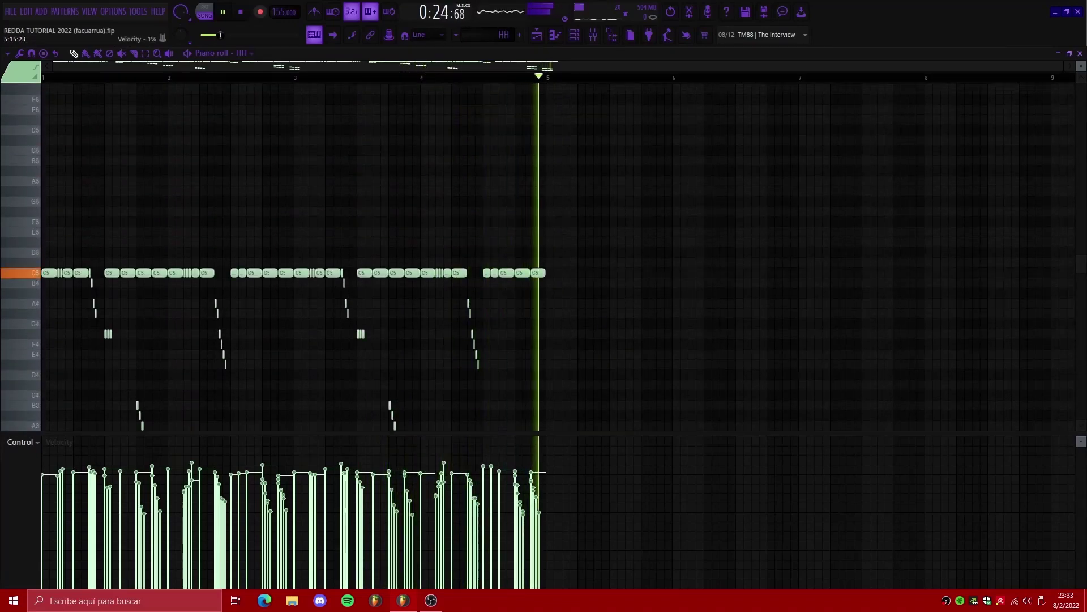
pyautogui.press('space')
pyautogui.scroll(-1, 461, 36)
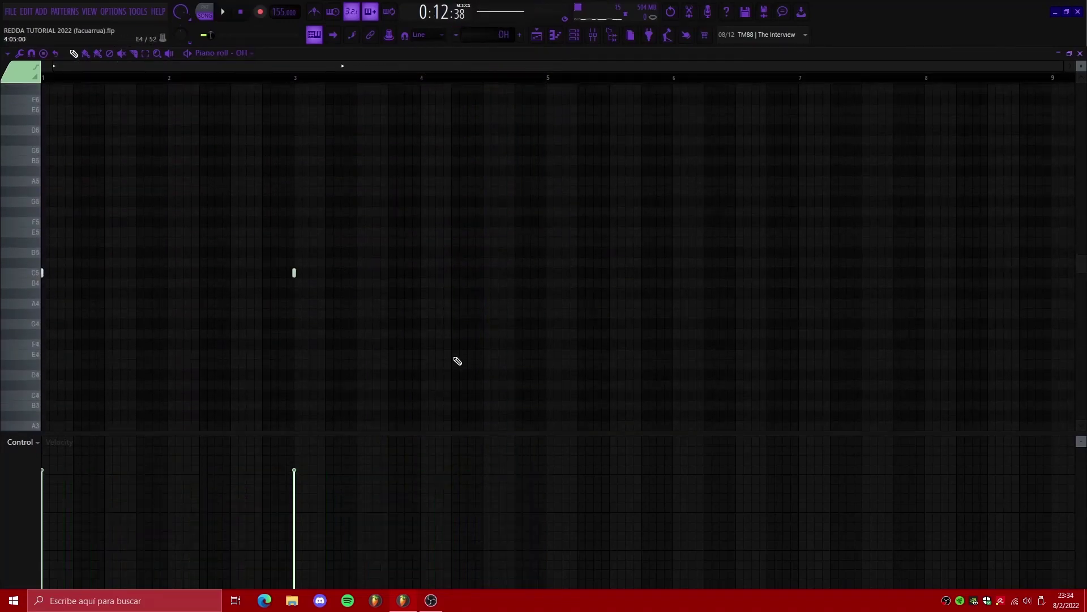
# Step: Audition the OH pattern, duplicate its first two bars to place a C5 note at bar 3, and play it
pyautogui.press('space')
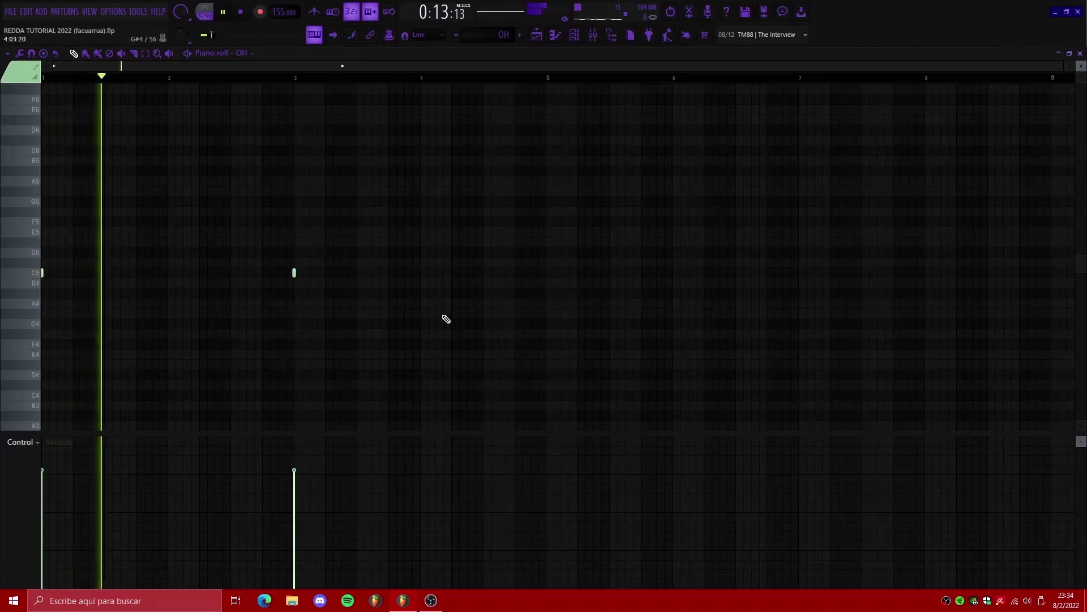
pyautogui.press('space')
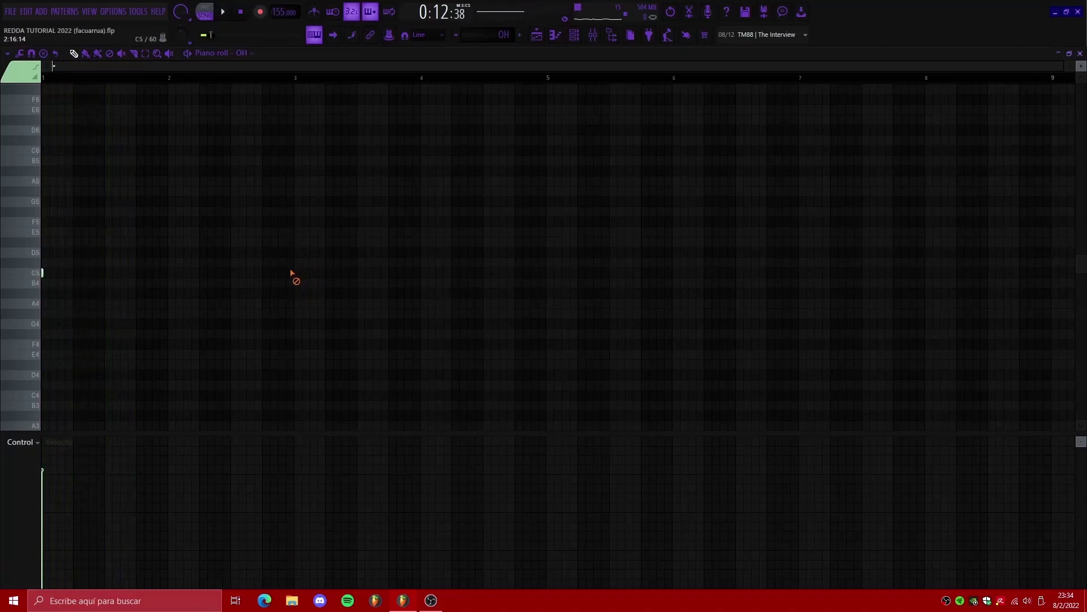
pyautogui.moveTo(292, 79); pyautogui.dragTo(3, 215)
pyautogui.hotkey('ctrl', 'b')
pyautogui.hotkey('ctrl', 'd')
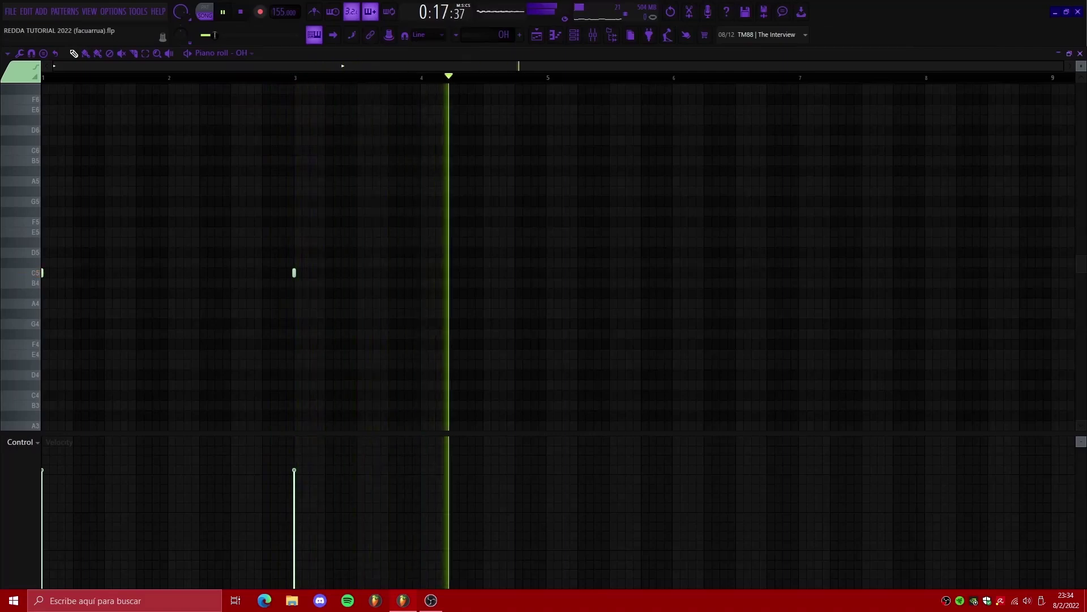
pyautogui.press('space')
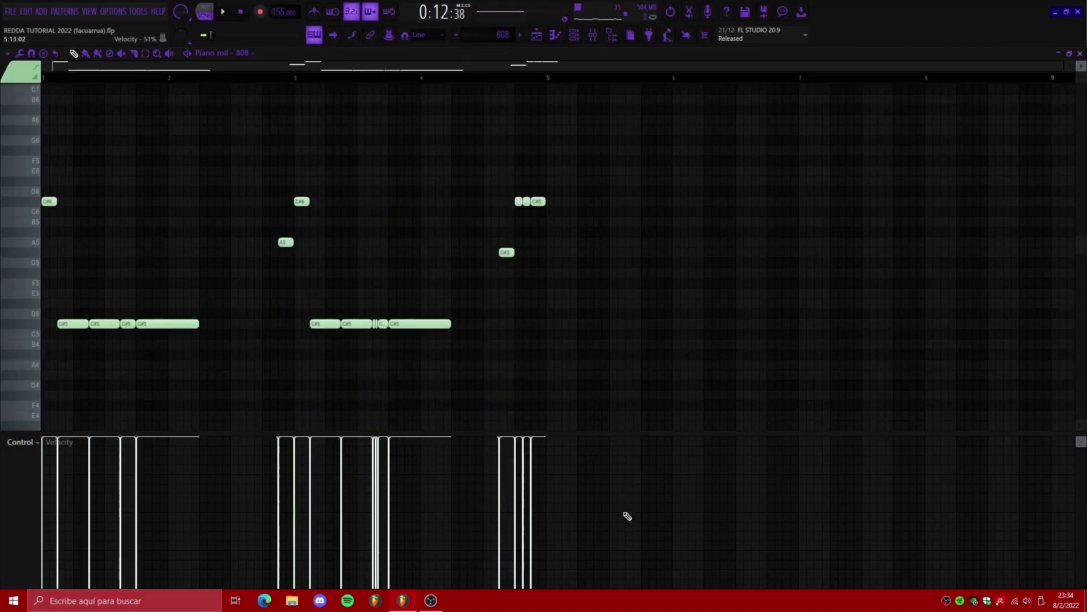
# Step: Play the 808 pattern and open the 2ND 808 channel's piano roll
pyautogui.press('space')
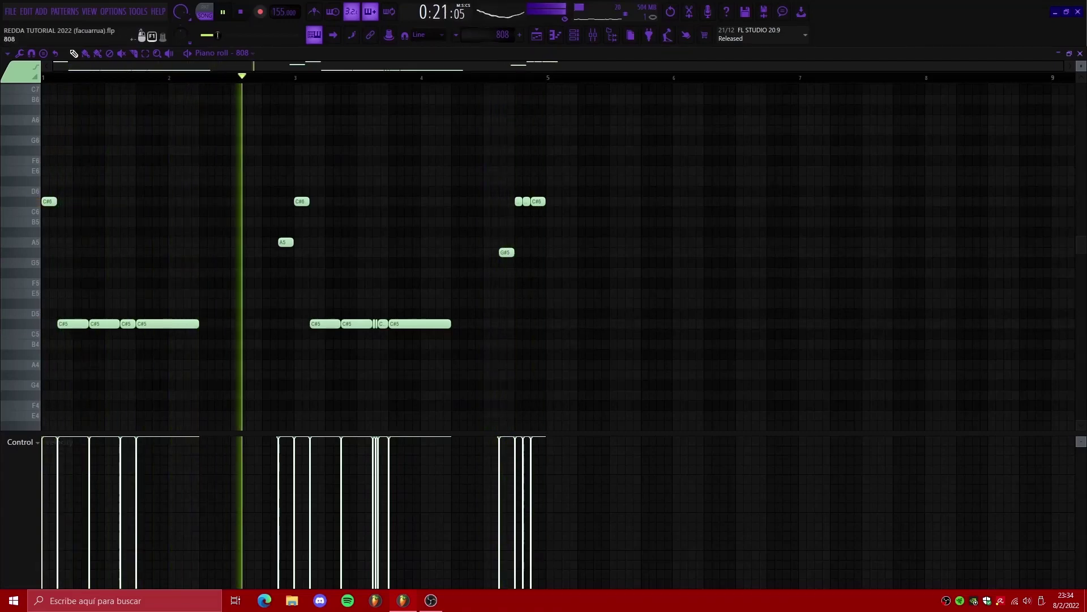
pyautogui.scroll(-1, 499, 35)
pyautogui.click(574, 35)
pyautogui.rightClick(309, 363)
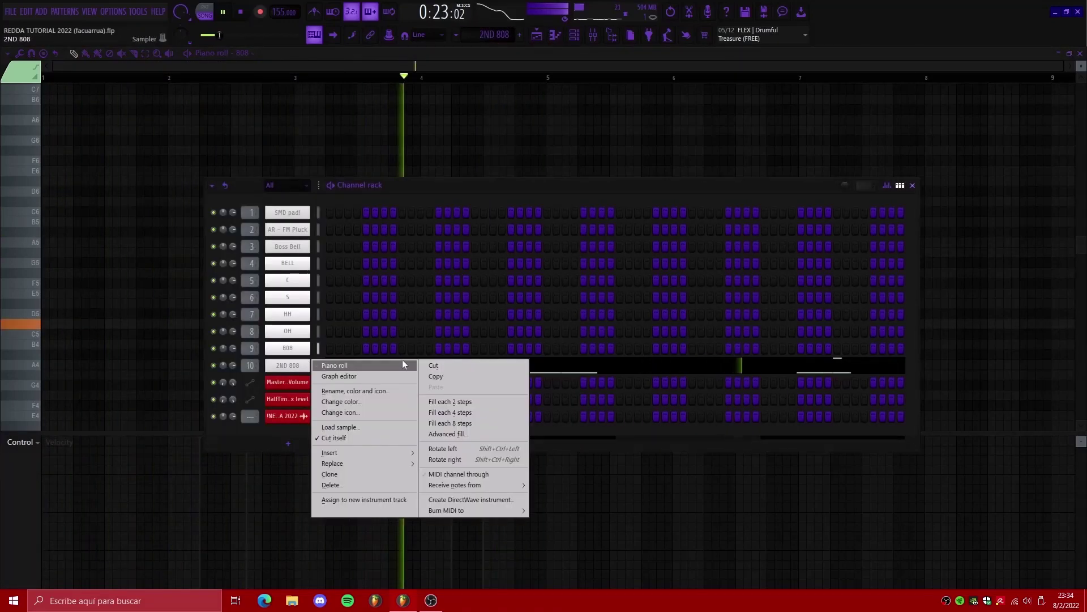
pyautogui.click(405, 366)
# Step: Select the short C#5 note in the middle of bar 4 of the 2ND 808 pattern and stop playback
pyautogui.scroll(-4, 294, 364)
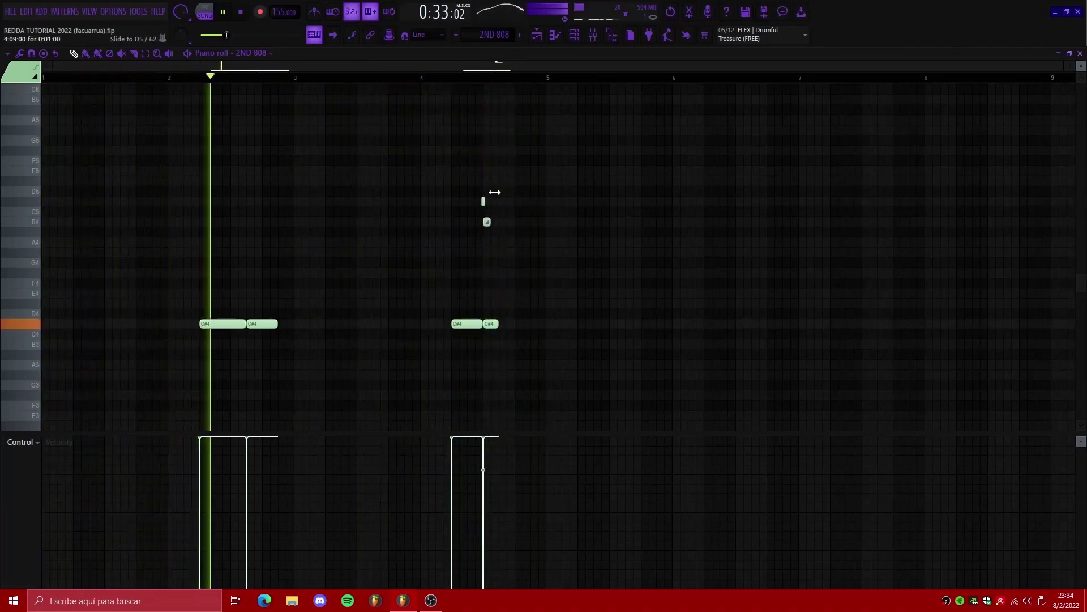
pyautogui.moveTo(501, 218); pyautogui.dragTo(478, 194)
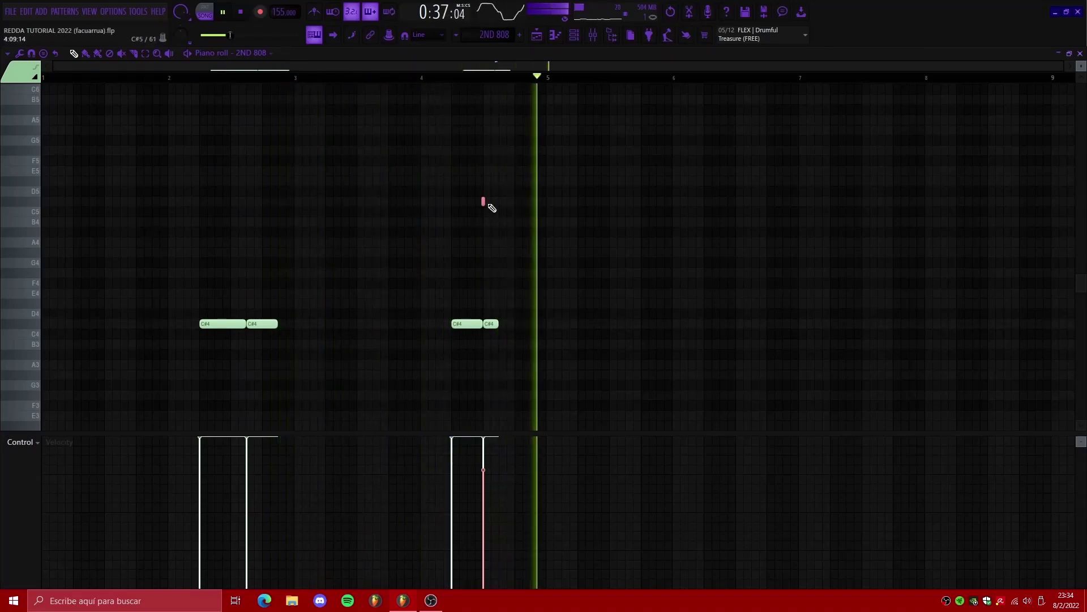
pyautogui.press('space')
# Step: Show the playlist and audition the arrangement with only drum and 808 tracks 5 to 10 active
pyautogui.press('F5')
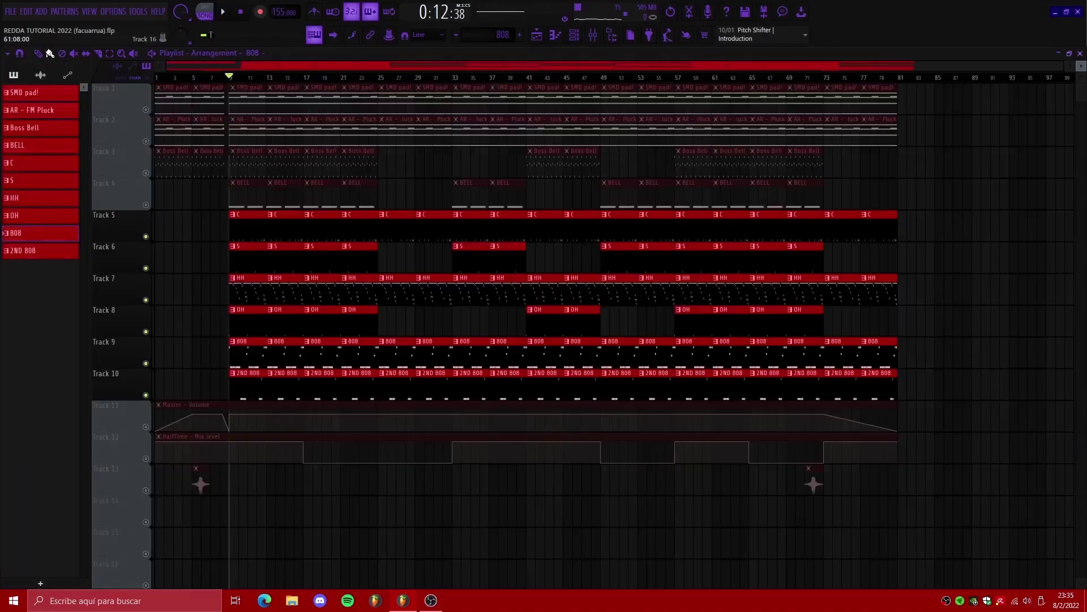
pyautogui.press('space')
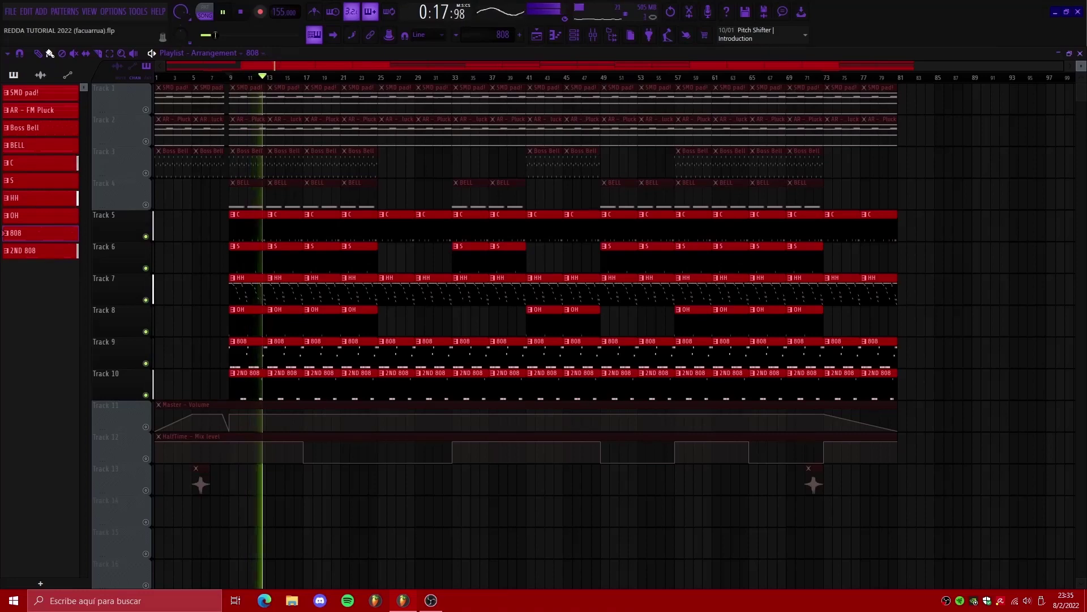
pyautogui.press('space')
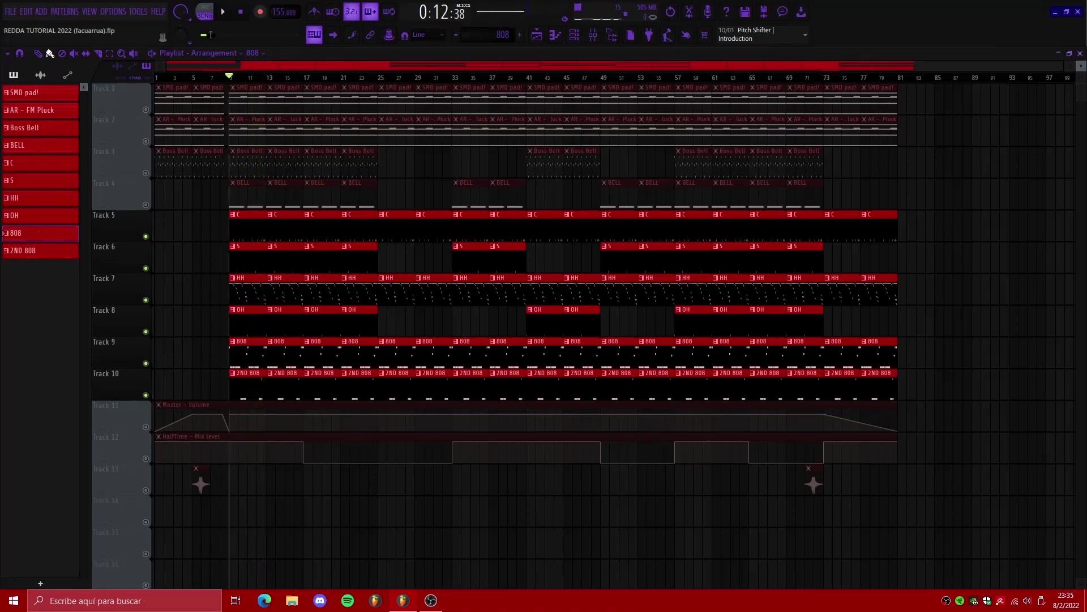
# Step: Show the HalfTime effect on the SMD pad! mixer track and audition the SMD pad! pattern through it
pyautogui.press('F9')
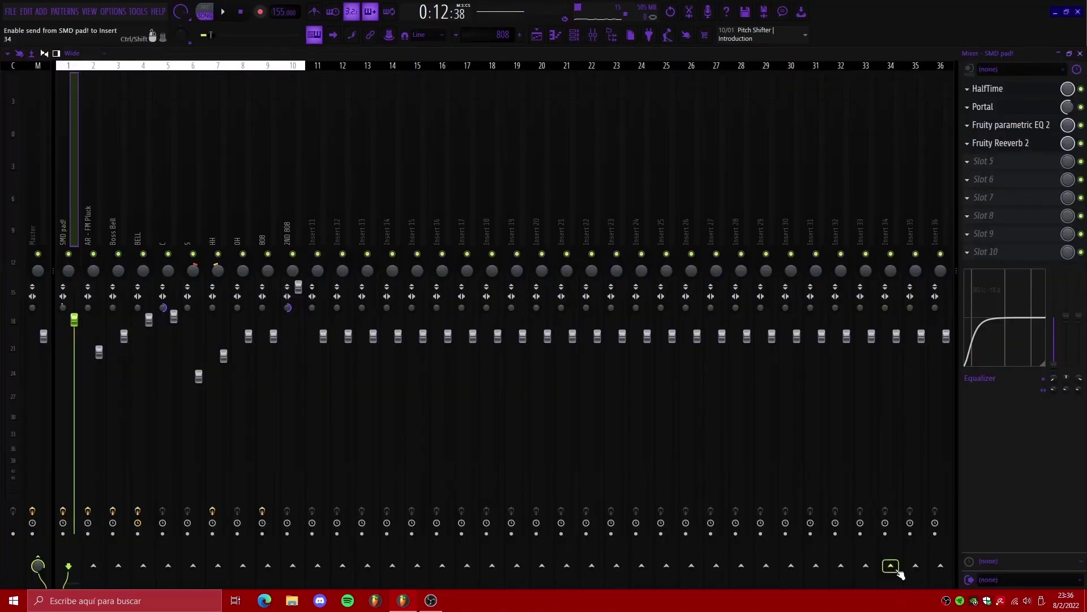
pyautogui.click(1014, 90)
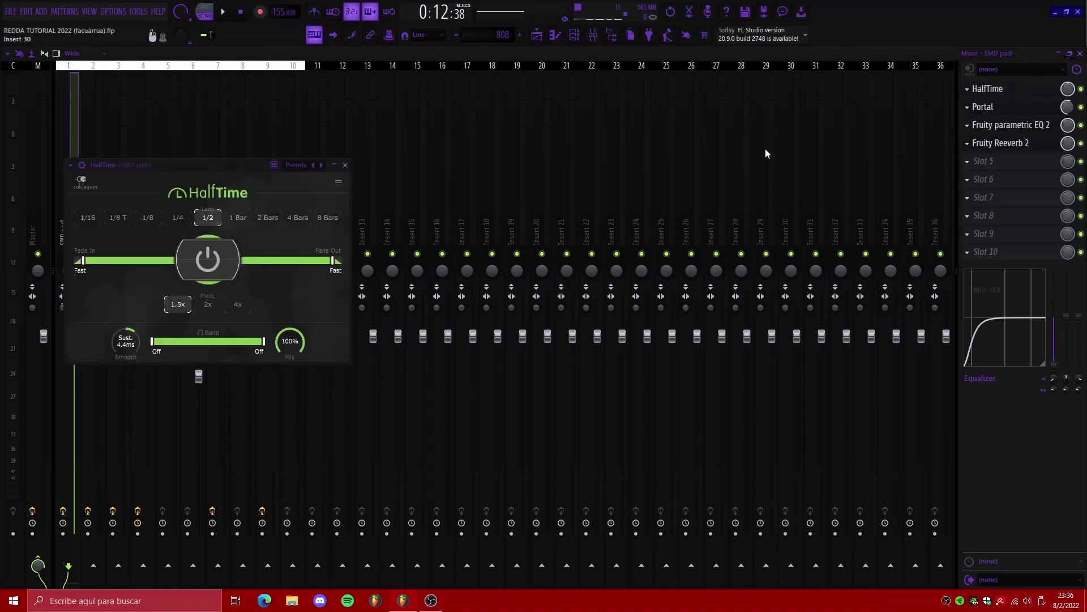
pyautogui.moveTo(170, 165); pyautogui.dragTo(467, 159)
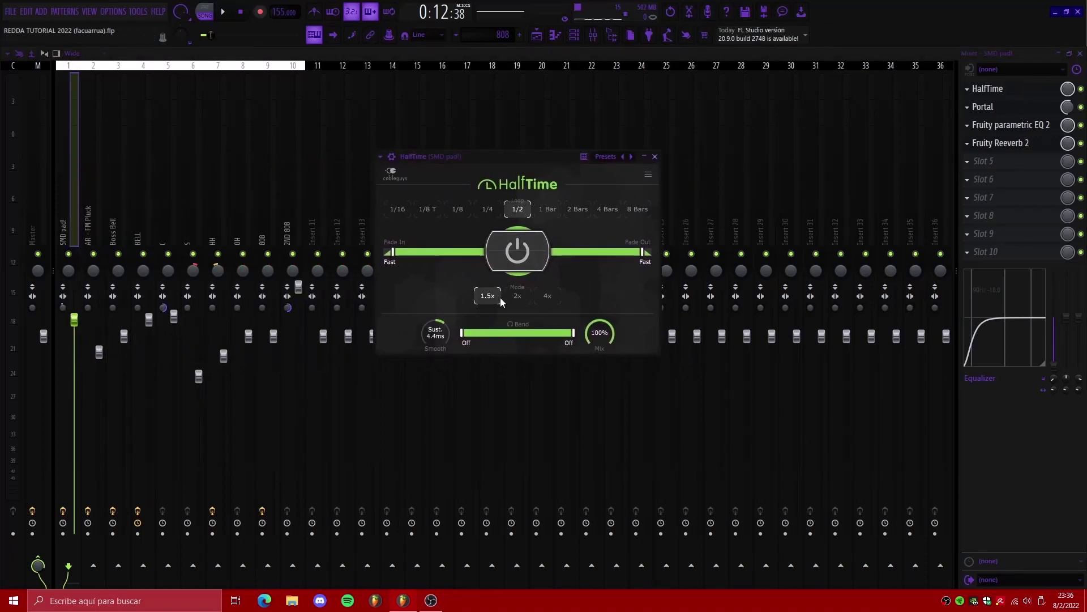
pyautogui.click(502, 36)
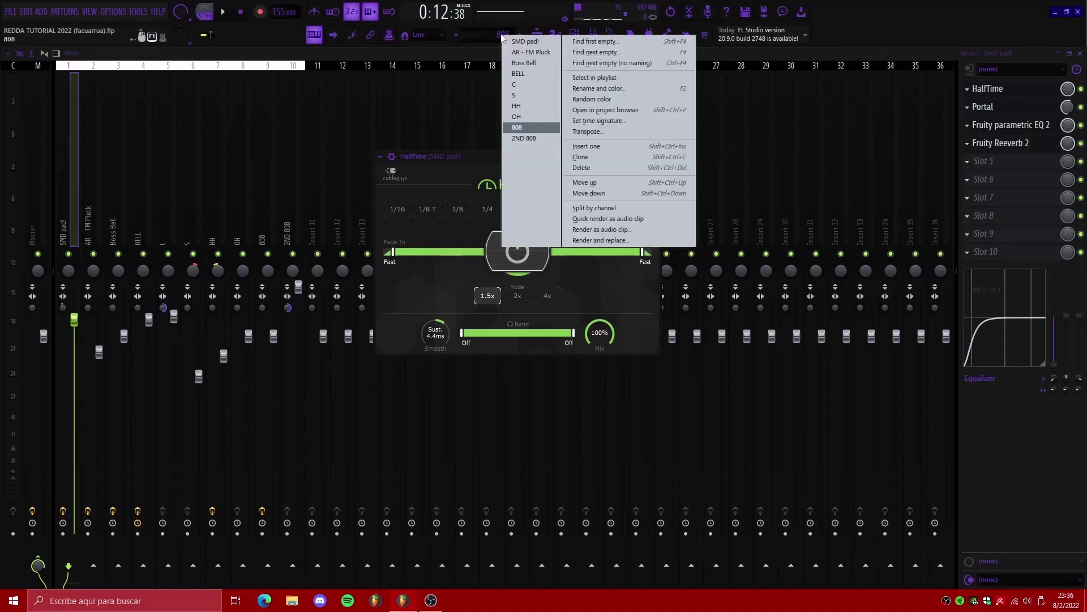
pyautogui.click(536, 48)
pyautogui.press('space')
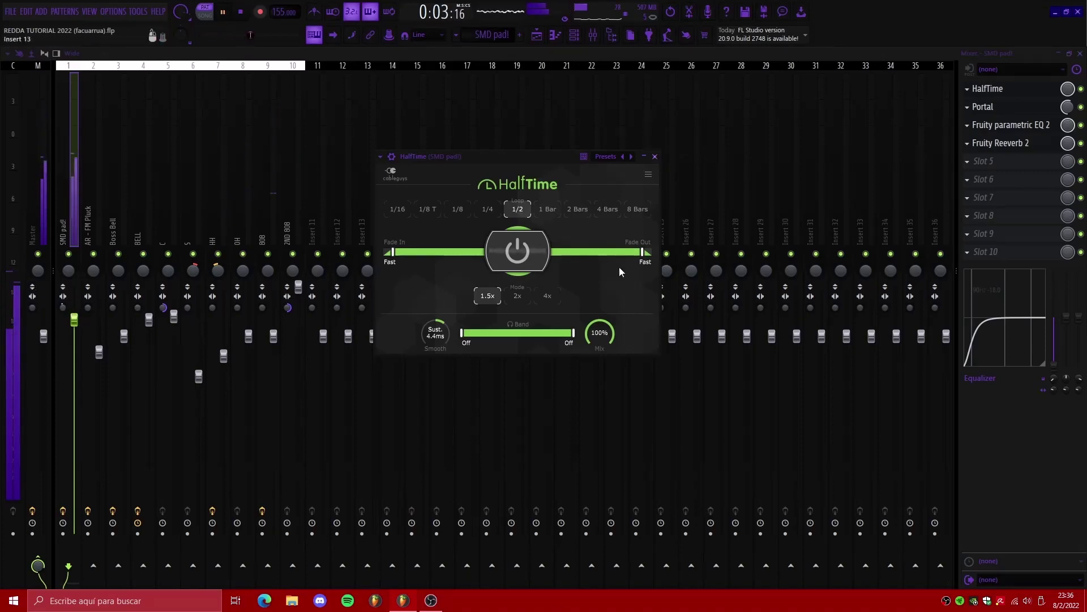
# Step: Show the Portal effect on the SMD pad! mixer track and look up its CRICKETS preset in the preset list
pyautogui.click(1013, 108)
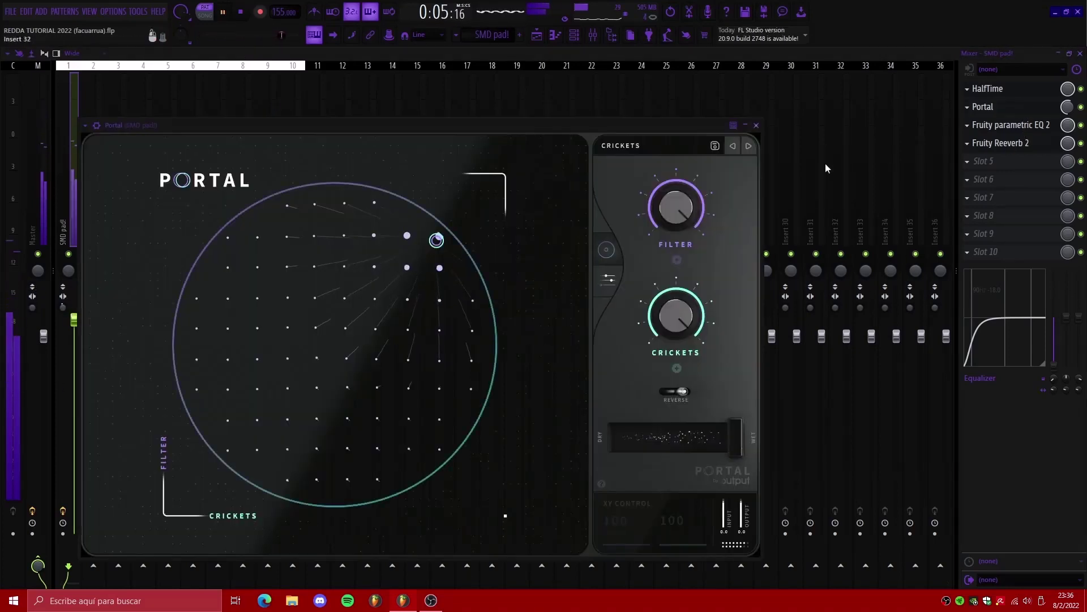
pyautogui.moveTo(440, 130); pyautogui.dragTo(552, 90)
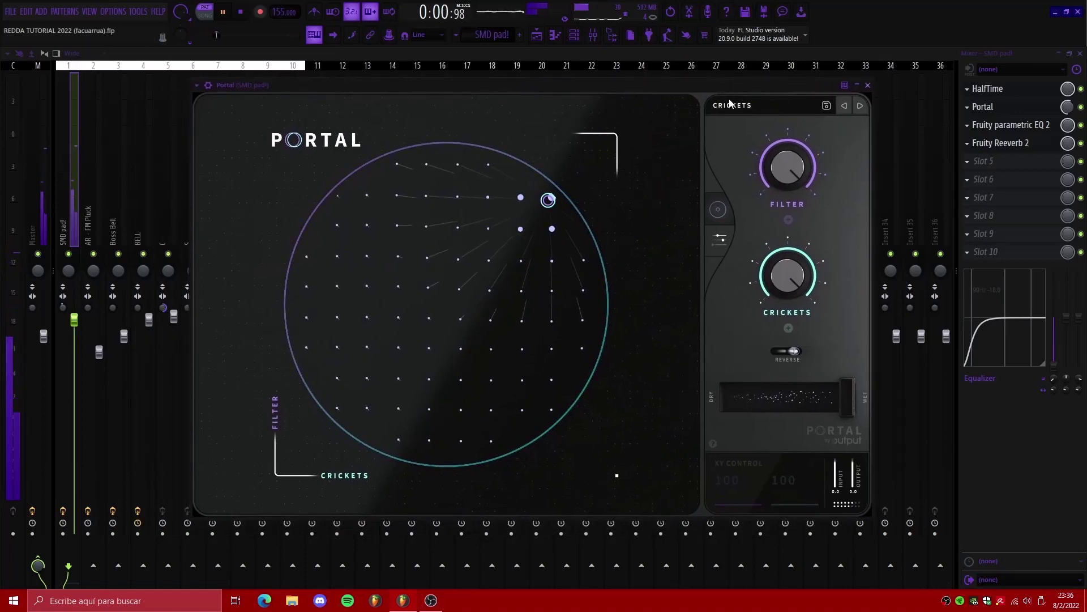
pyautogui.click(731, 105)
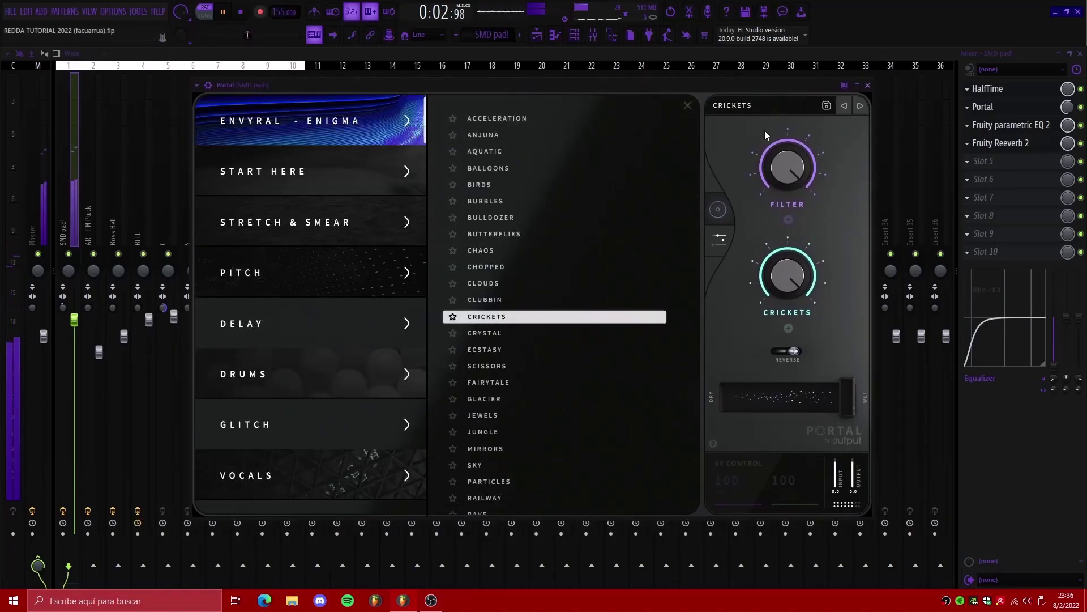
pyautogui.click(766, 107)
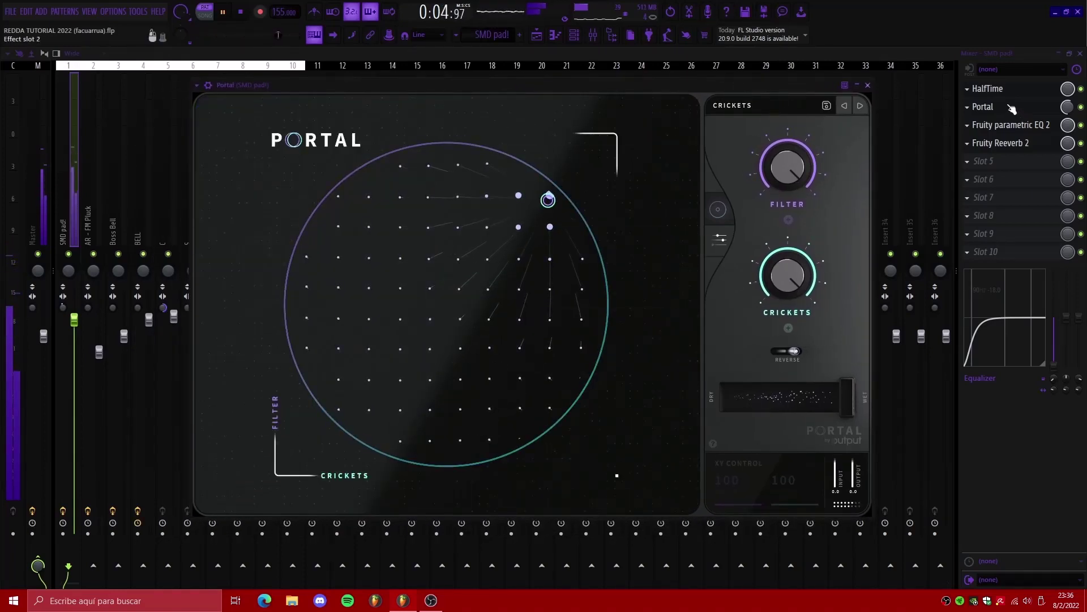
pyautogui.click(1011, 107)
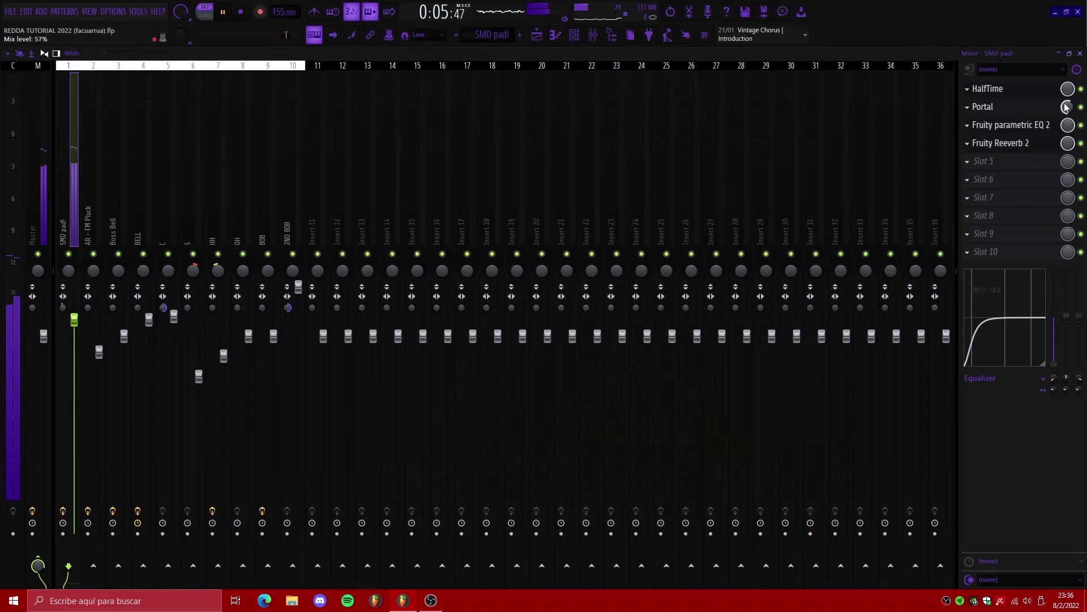
# Step: Show the Fruity parametric EQ 2 and Fruity Reeverb 2 settings on the SMD pad! mixer track
pyautogui.click(1045, 128)
pyautogui.moveTo(360, 194); pyautogui.dragTo(546, 171)
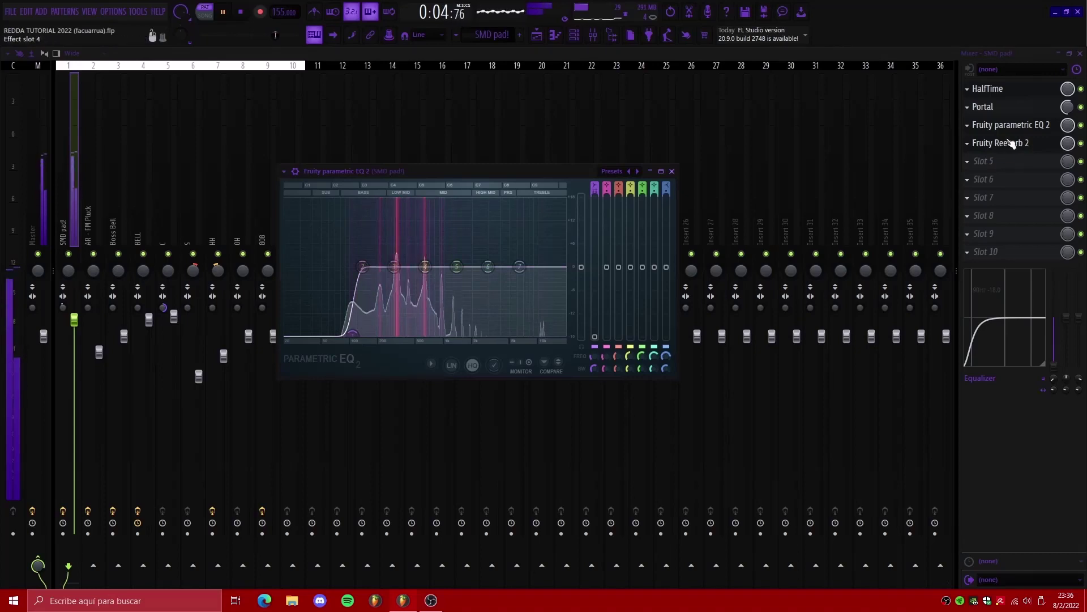
pyautogui.click(672, 171)
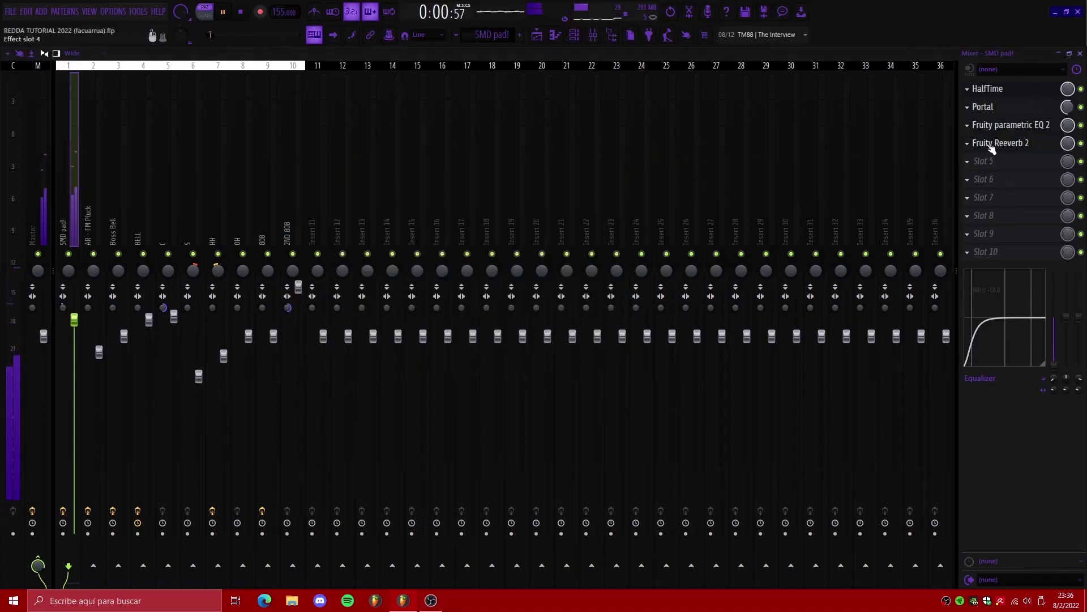
pyautogui.click(992, 146)
pyautogui.moveTo(286, 205); pyautogui.dragTo(515, 205)
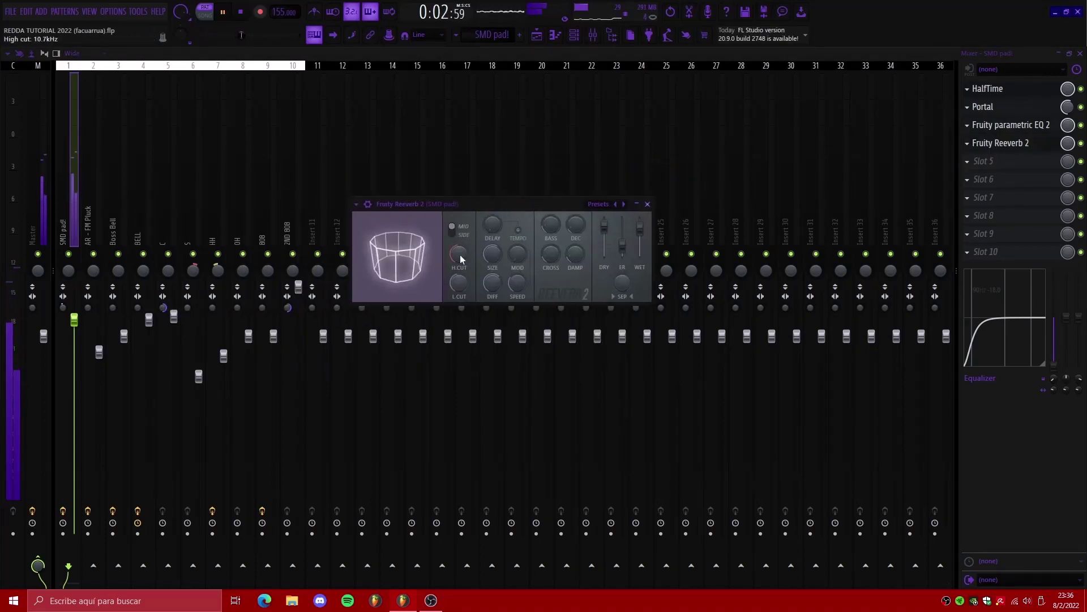
pyautogui.click(647, 204)
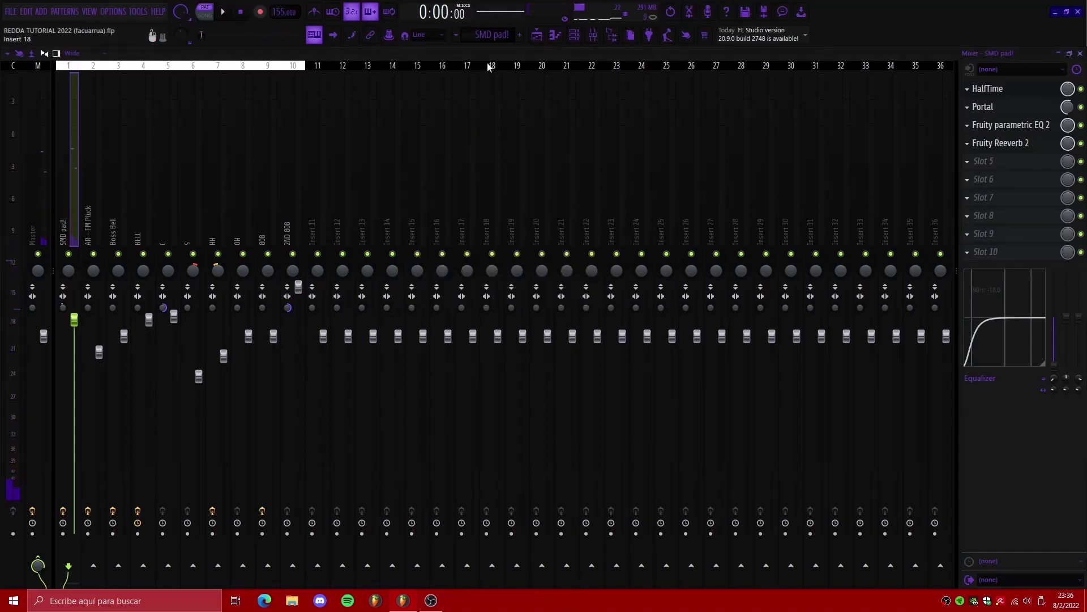
# Step: Audition the AR - FM Pluck pattern while showing Fruity parametric EQ 2 and Fruity Reeverb 2 on its mixer track
pyautogui.click(91, 212)
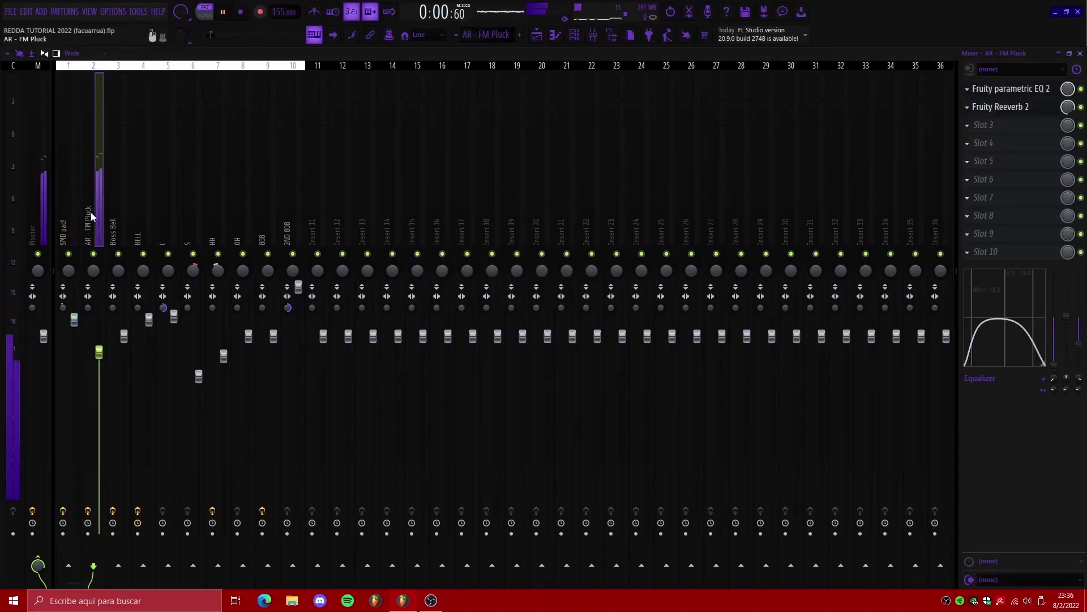
pyautogui.click(1011, 89)
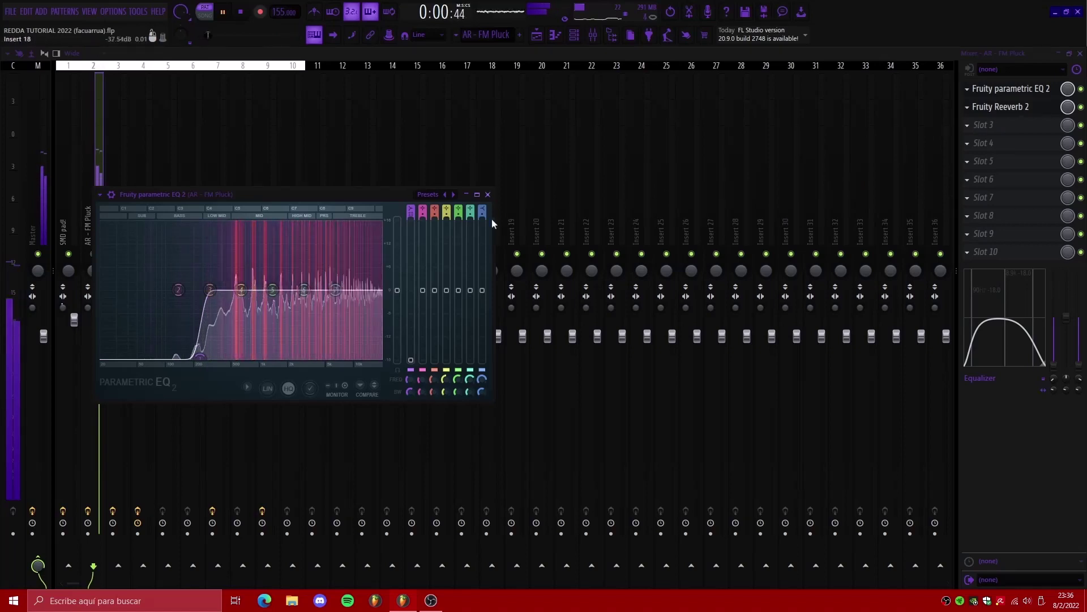
pyautogui.click(487, 195)
pyautogui.click(1005, 107)
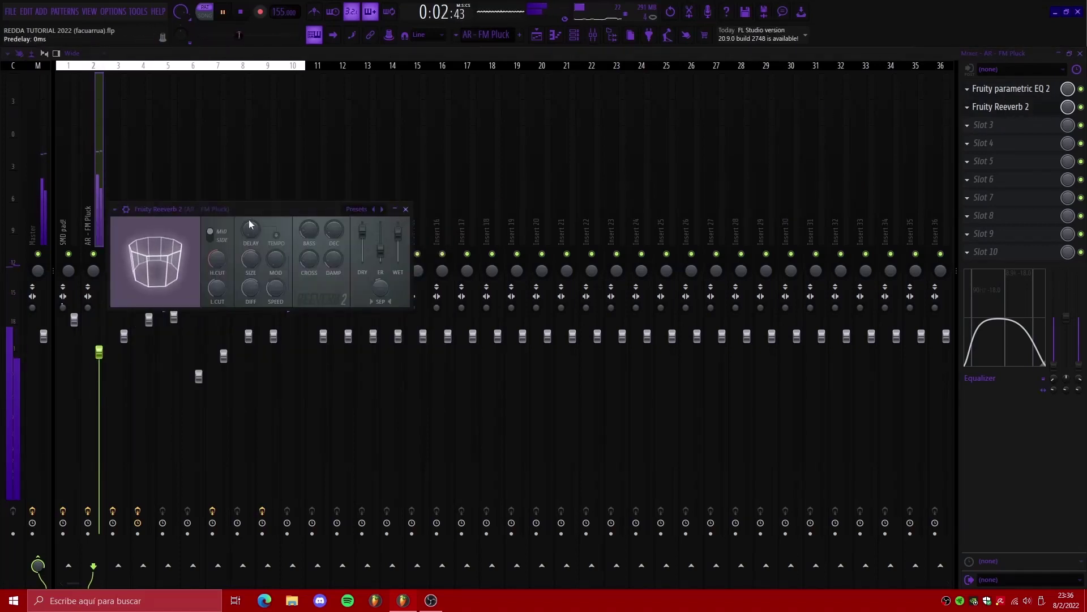
pyautogui.moveTo(240, 209); pyautogui.dragTo(350, 207)
# Step: Compare the effect chains of the SMD pad! and AR - FM Pluck mixer tracks and stop playback
pyautogui.click(65, 210)
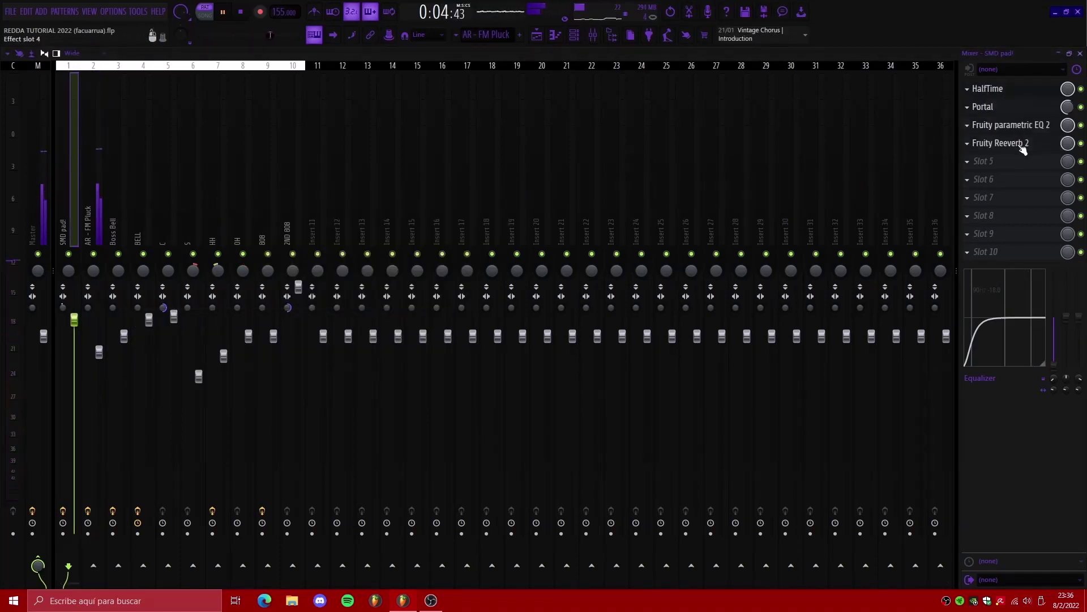
pyautogui.click(1022, 147)
pyautogui.click(78, 227)
pyautogui.press('space')
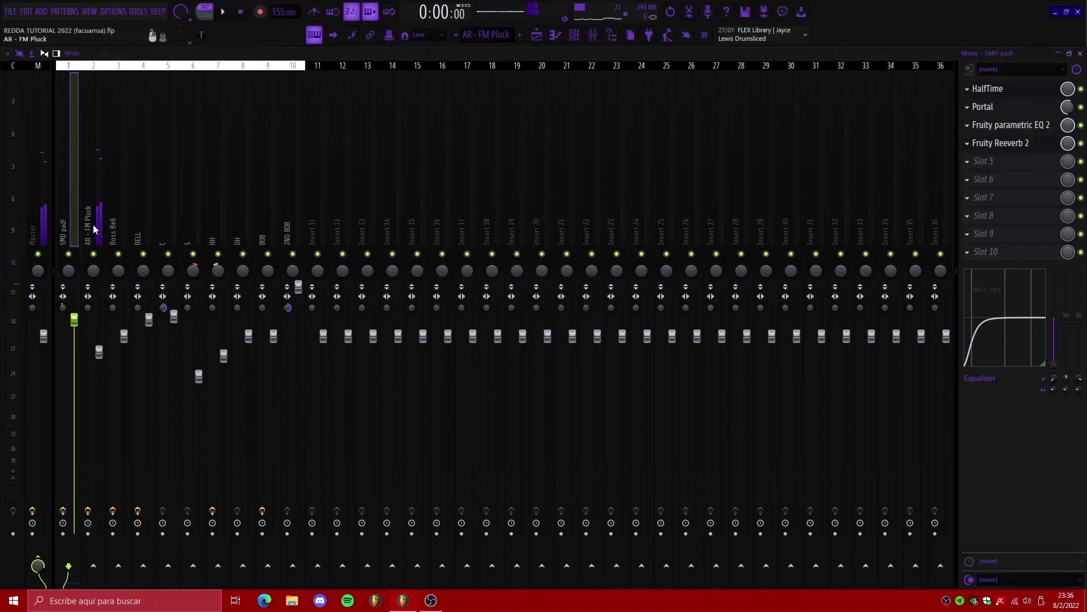
pyautogui.click(93, 224)
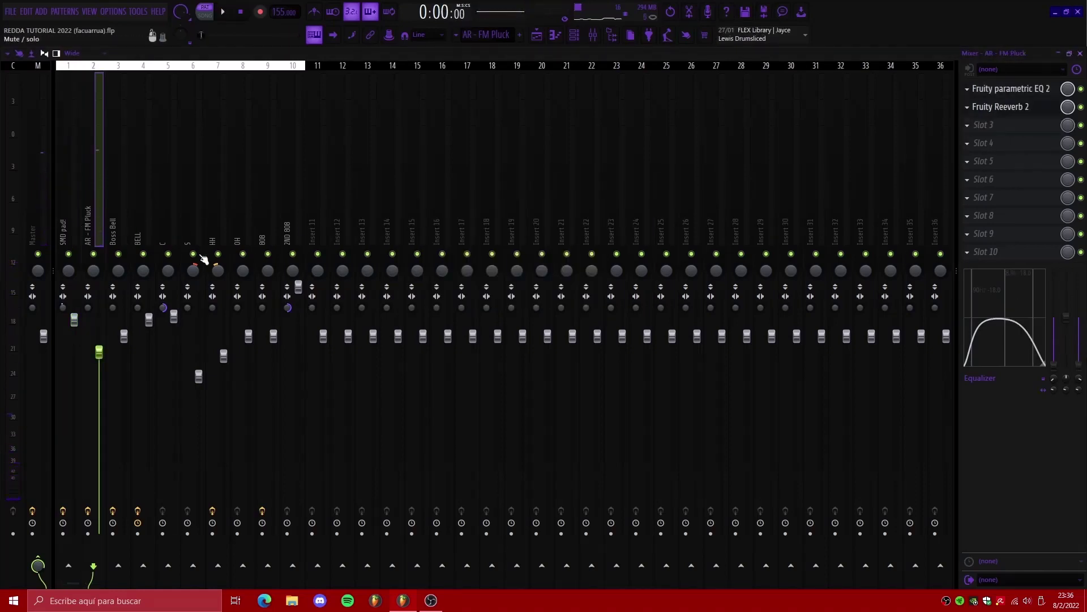
pyautogui.click(75, 229)
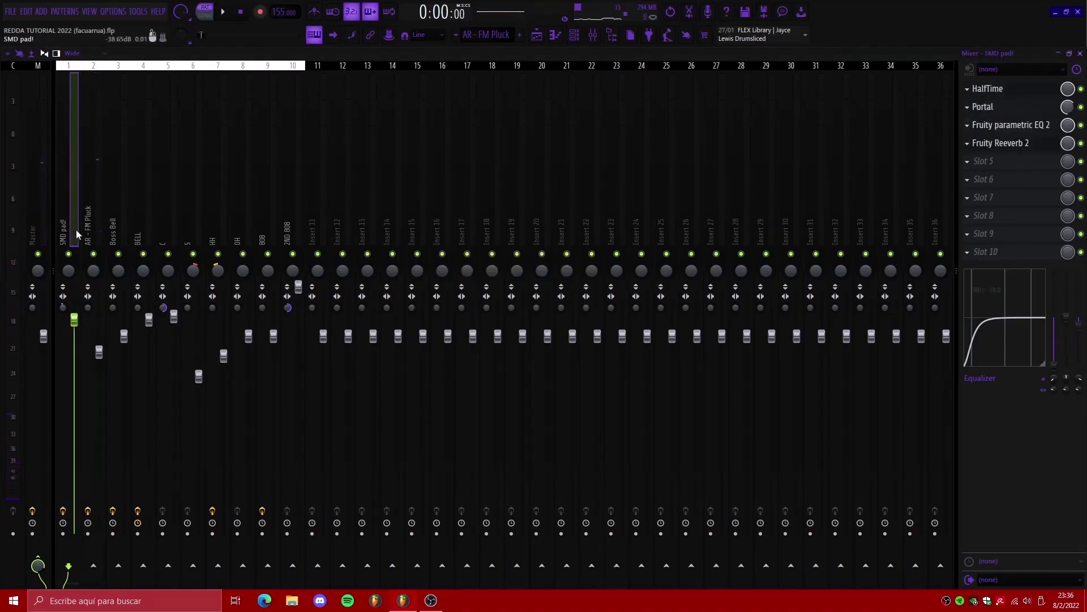
pyautogui.click(104, 223)
# Step: Audition the Boss Bell pattern while showing the Fruity parametric EQ 2 and Fruity Reeverb 2 settings on its mixer track
pyautogui.click(118, 223)
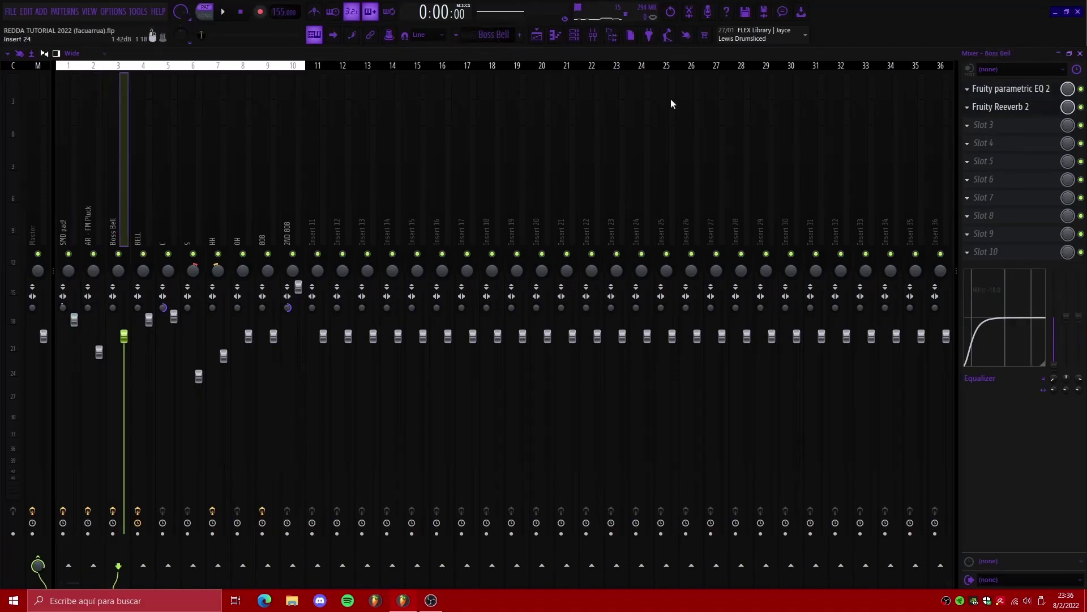
pyautogui.press('space')
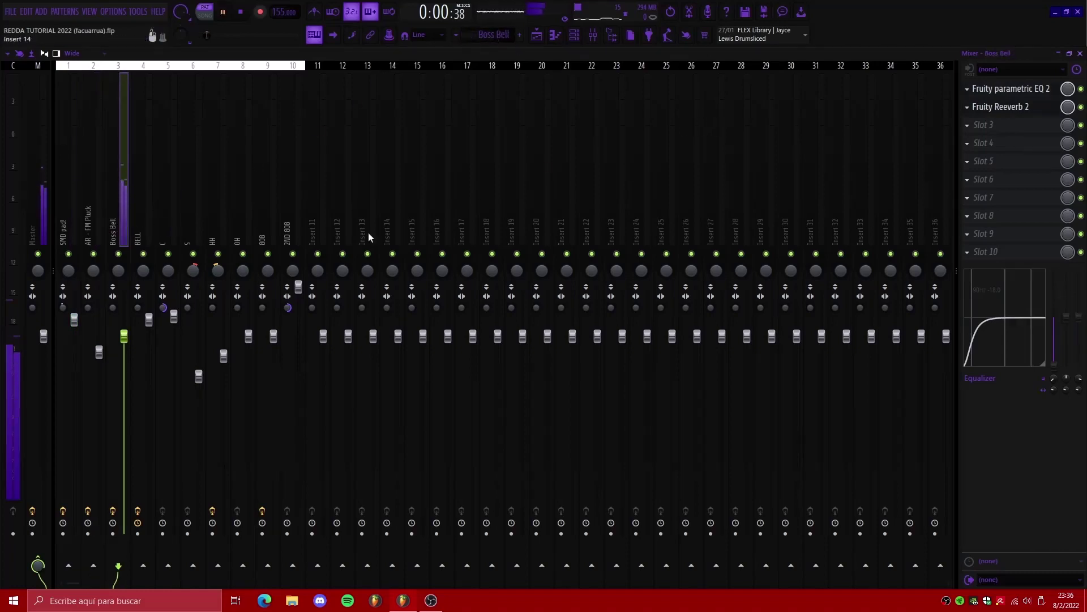
pyautogui.click(1027, 94)
pyautogui.moveTo(192, 105); pyautogui.dragTo(428, 117)
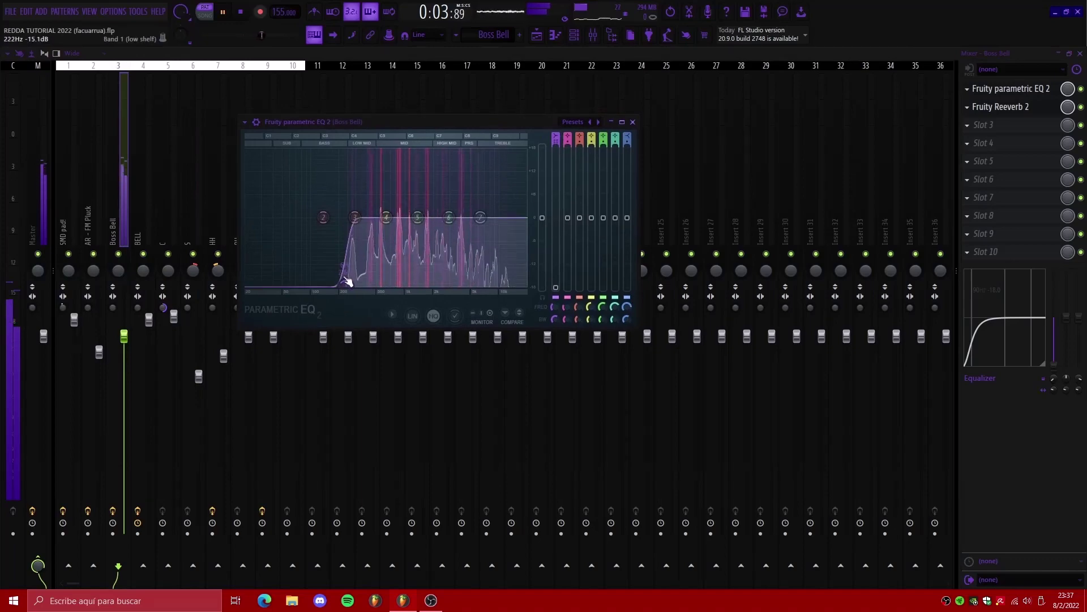
pyautogui.click(1036, 107)
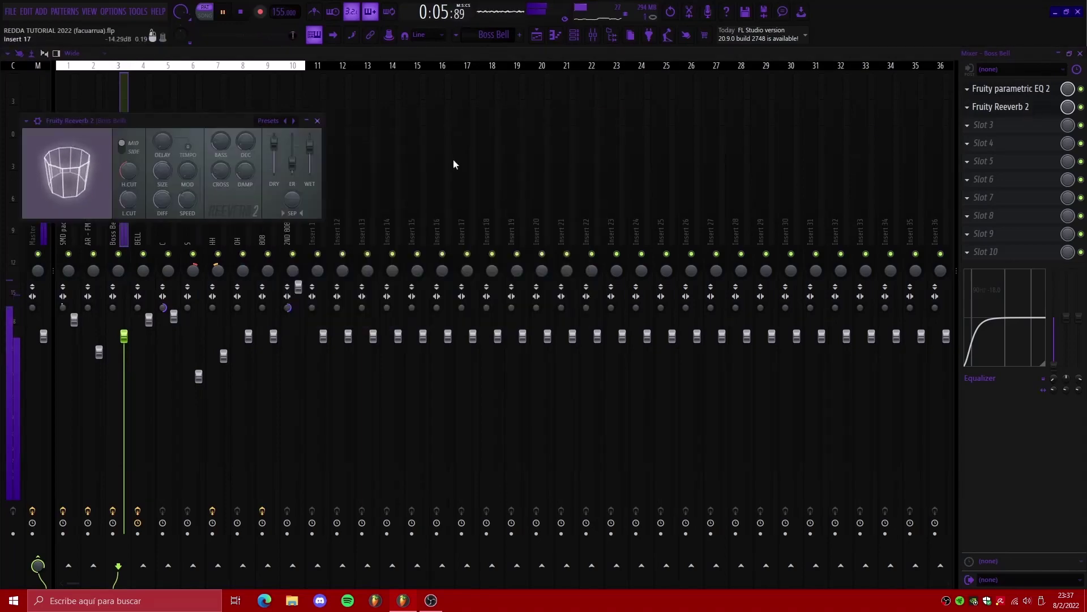
pyautogui.moveTo(208, 120); pyautogui.dragTo(442, 158)
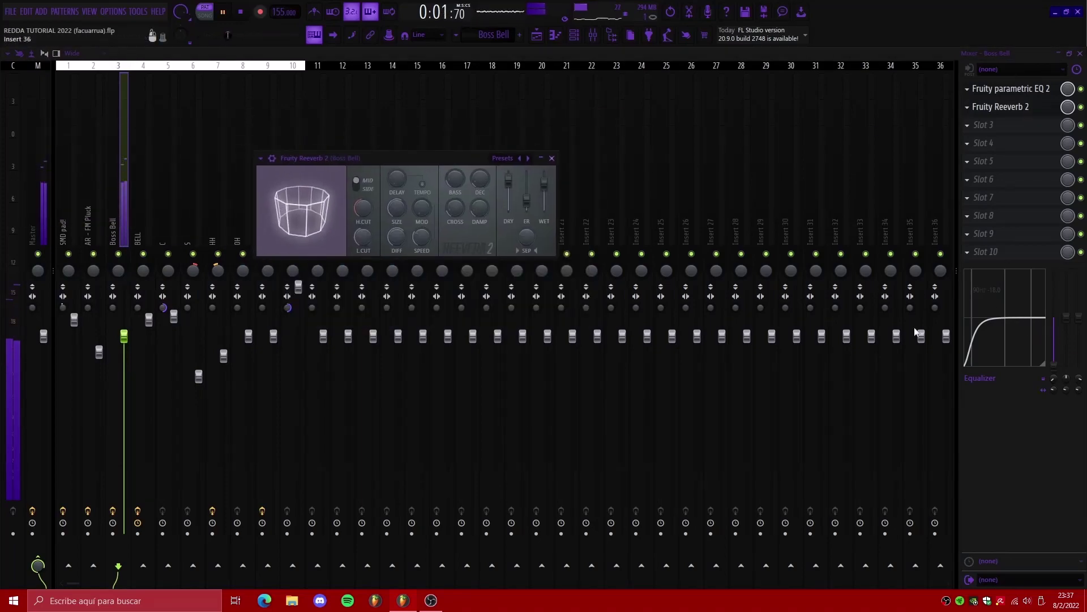
pyautogui.press('space')
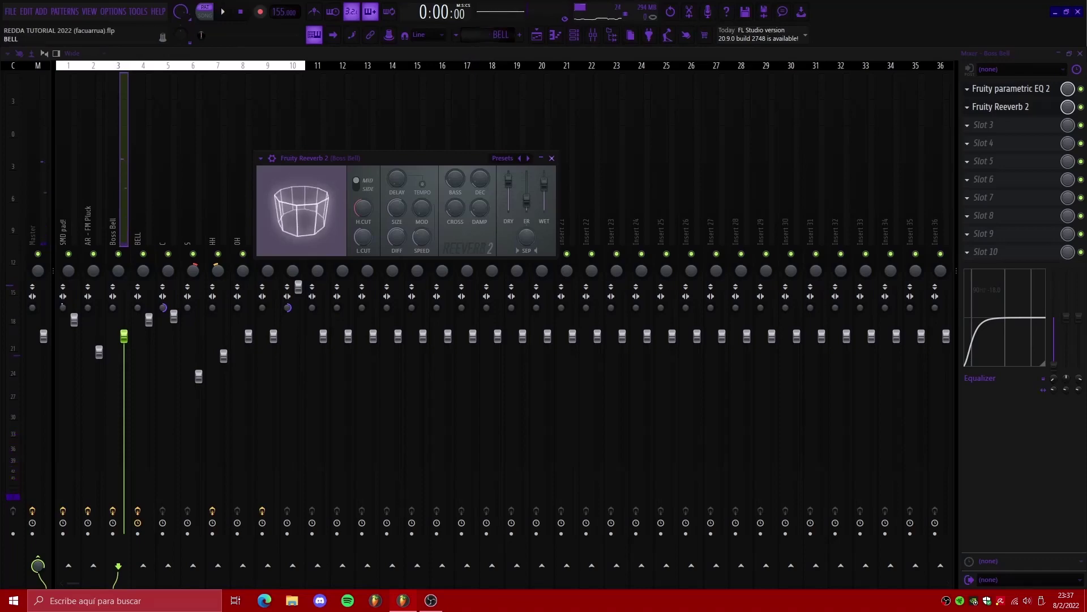
# Step: Play the BELL pattern and show the Effectrix effect with its REVERSE row on the BELL mixer track
pyautogui.click(142, 256)
pyautogui.press('space')
pyautogui.click(996, 185)
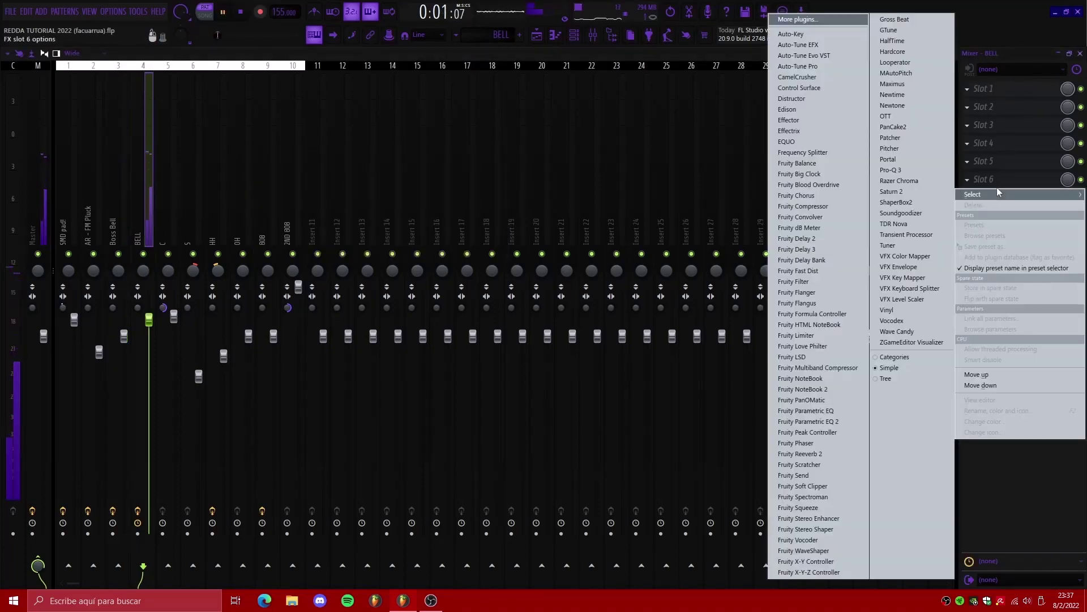
pyautogui.click(1001, 182)
pyautogui.click(1001, 200)
pyautogui.click(1001, 200)
pyautogui.click(1001, 200)
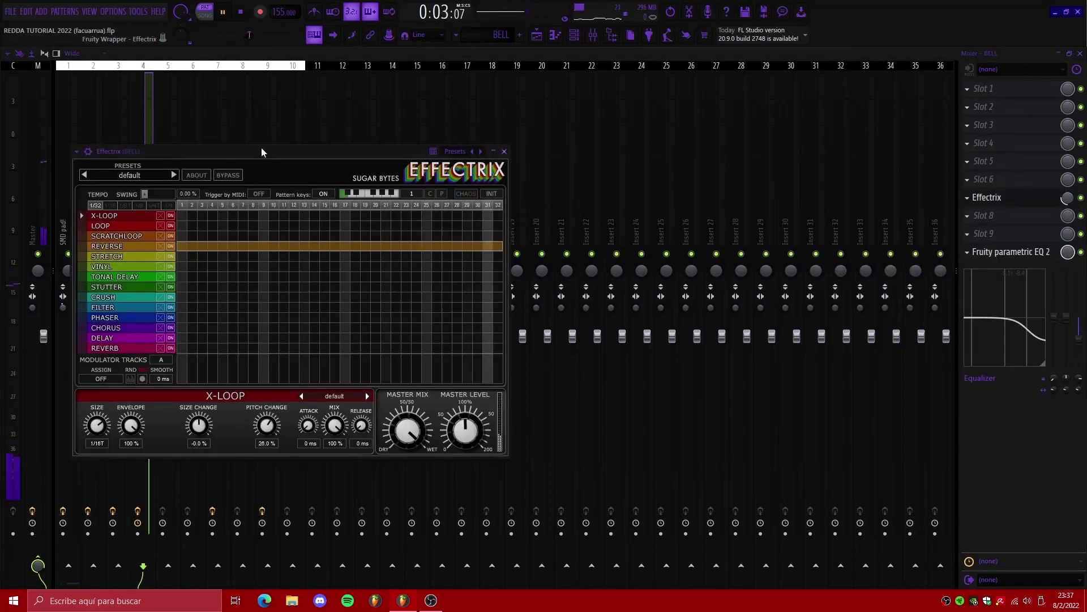
pyautogui.moveTo(261, 149); pyautogui.dragTo(406, 150)
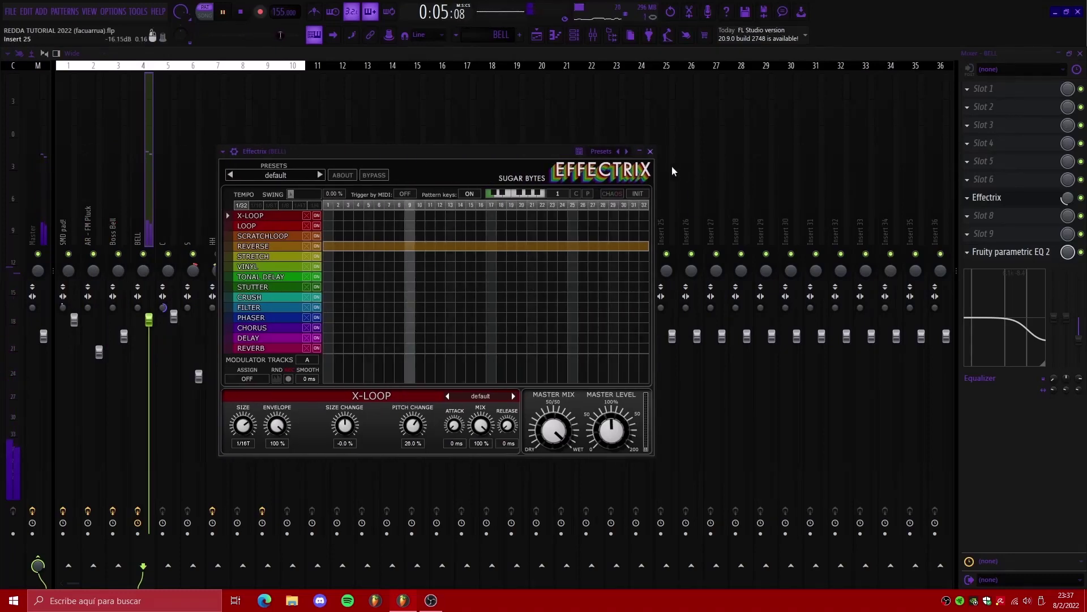
pyautogui.click(650, 151)
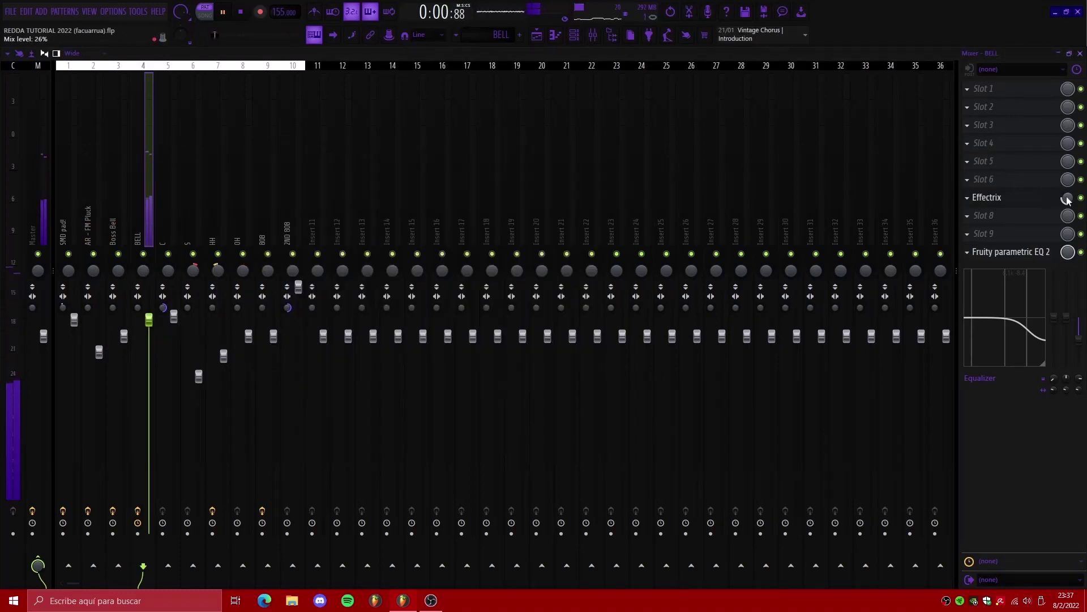
# Step: Show the Fruity parametric EQ 2 curve on the BELL mixer track
pyautogui.click(1011, 251)
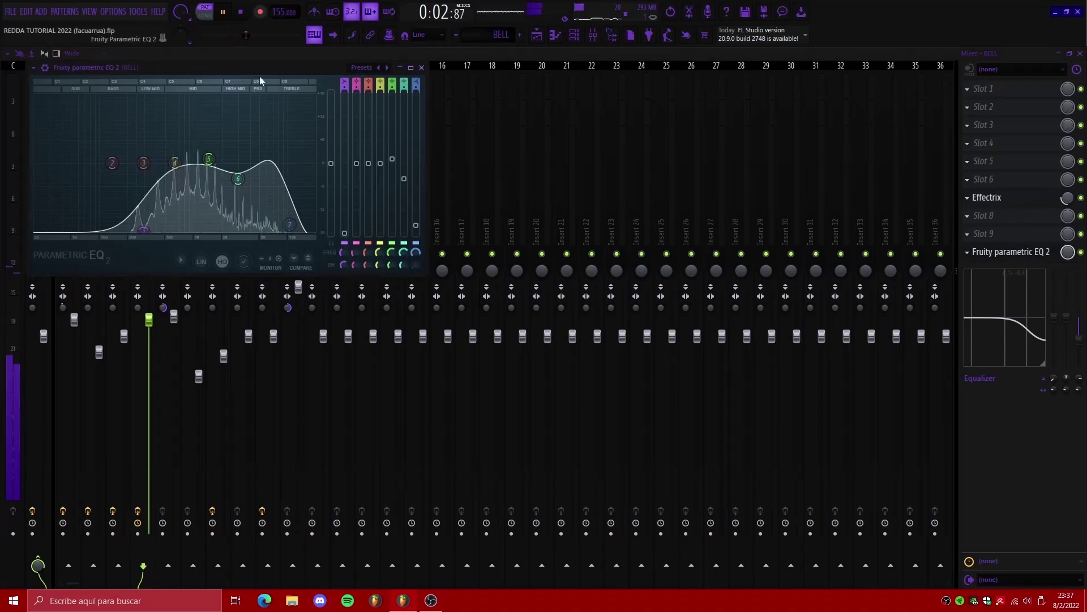
pyautogui.moveTo(259, 76); pyautogui.dragTo(447, 140)
pyautogui.moveTo(324, 294); pyautogui.dragTo(332, 294)
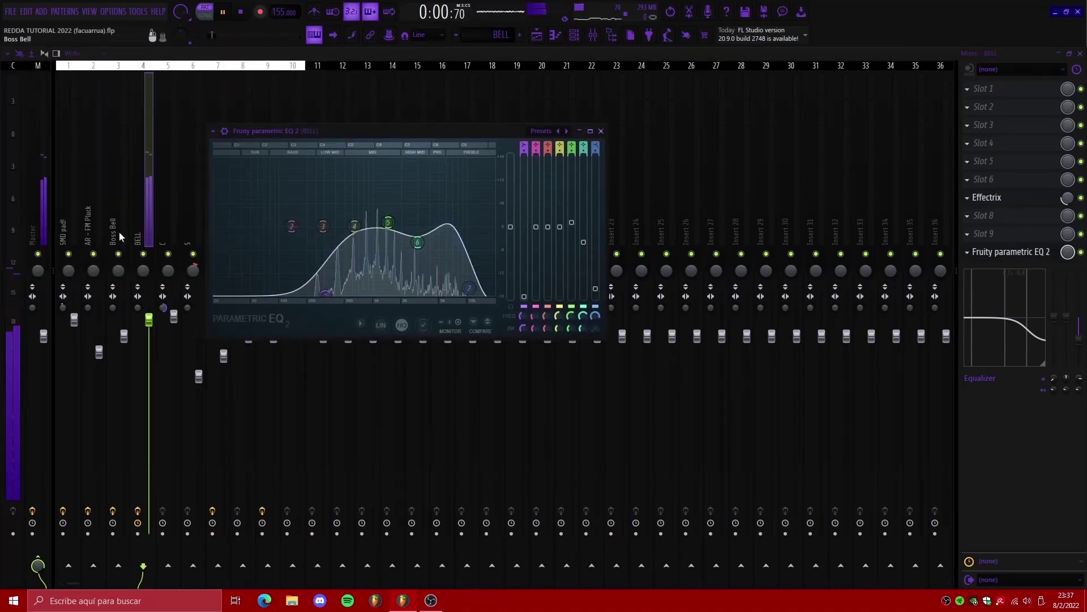
pyautogui.click(140, 235)
# Step: Audition the C and S patterns and show the effect slots of their mixer tracks
pyautogui.press('space')
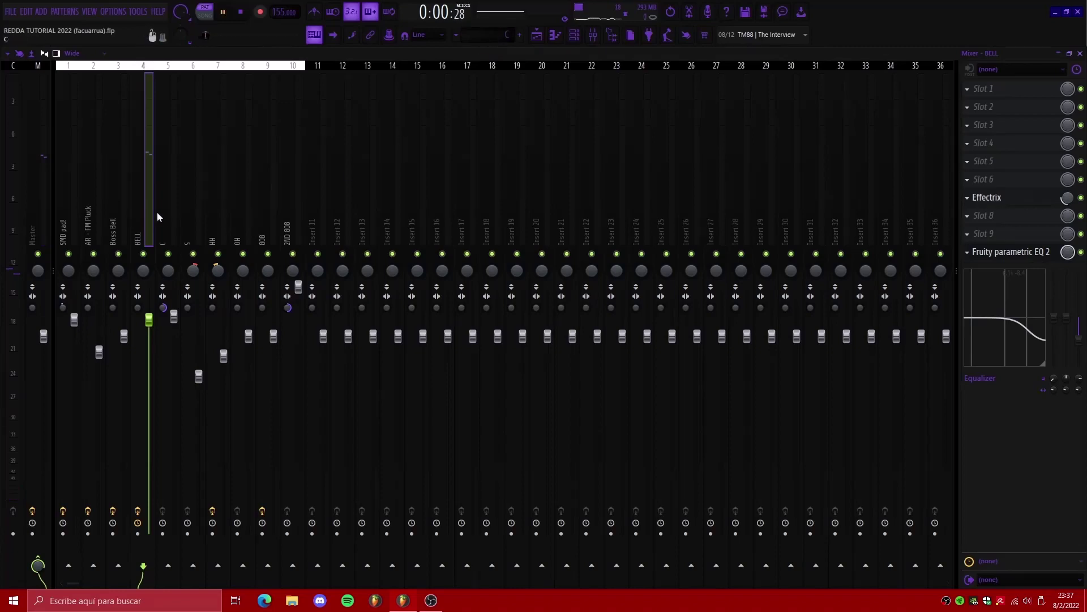
pyautogui.click(158, 212)
pyautogui.press('space')
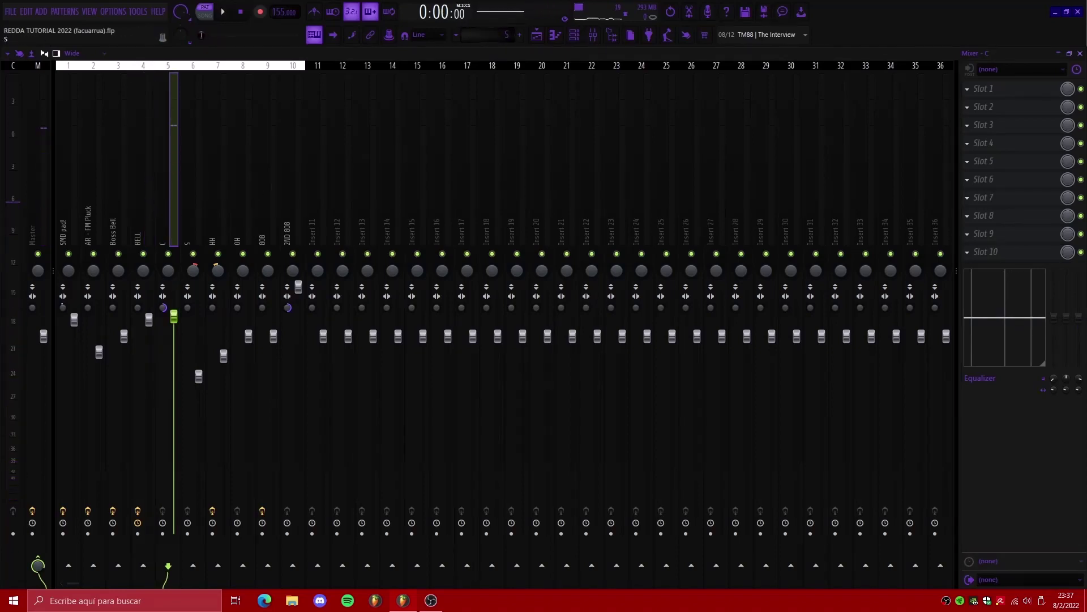
pyautogui.click(197, 211)
pyautogui.press('space')
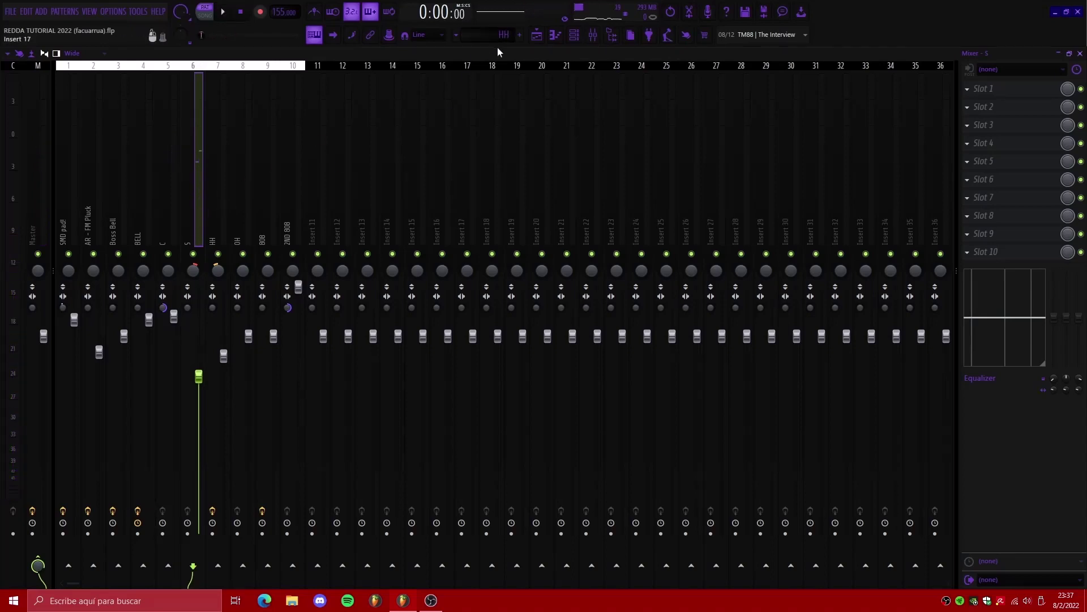
# Step: Play the HH pattern and show the Fruity Reeverb 2 settings on the HH mixer track
pyautogui.press('Right')
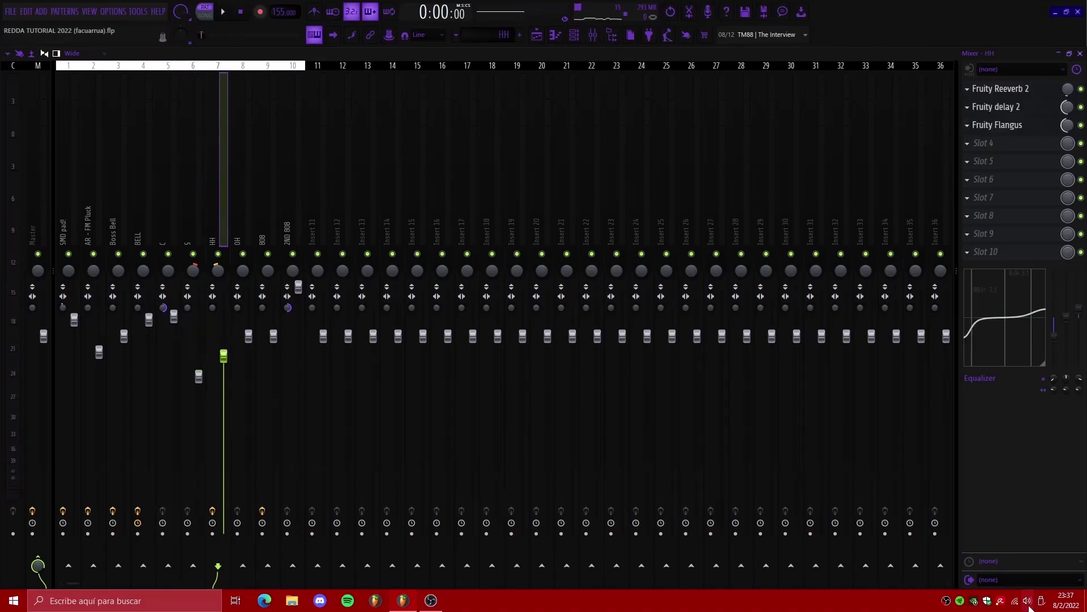
pyautogui.press('space')
pyautogui.click(1020, 89)
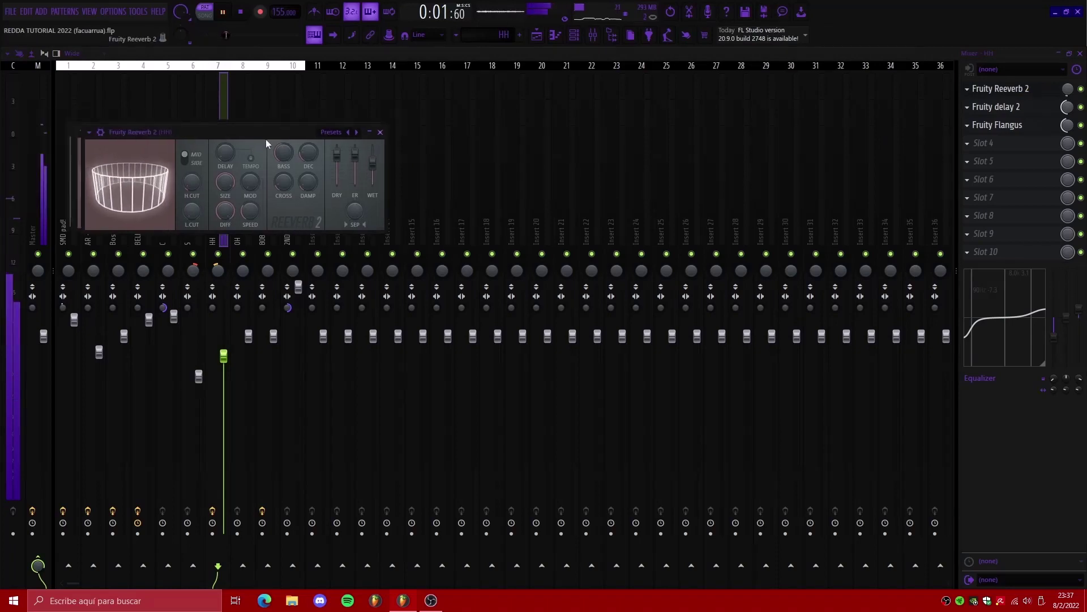
pyautogui.moveTo(266, 141); pyautogui.dragTo(490, 187)
pyautogui.click(616, 180)
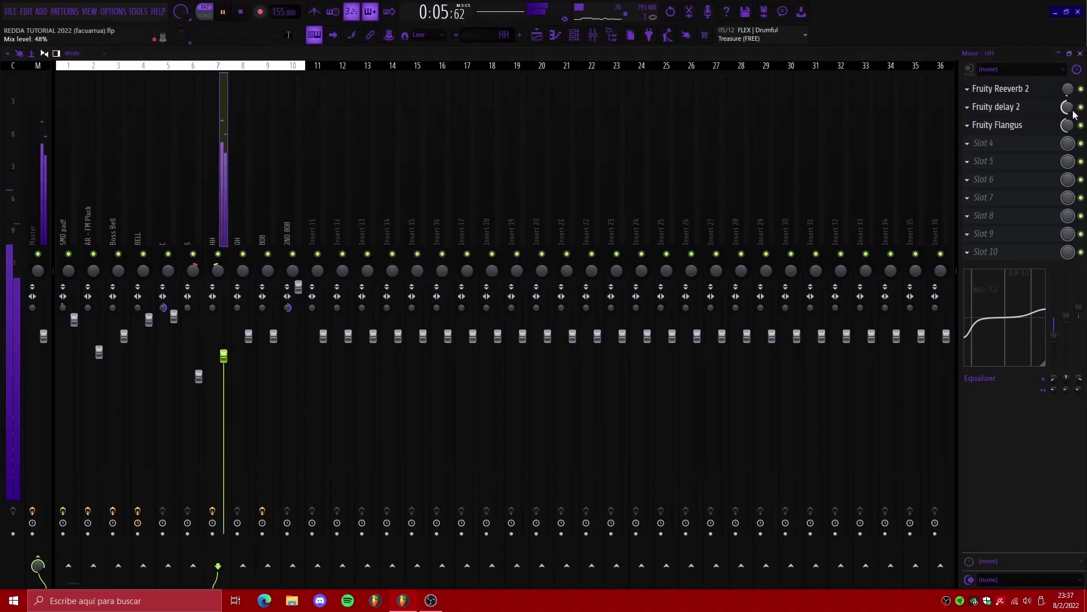
# Step: Show the Fruity delay 2 and Fruity Flangus settings on the HH mixer track
pyautogui.click(1020, 107)
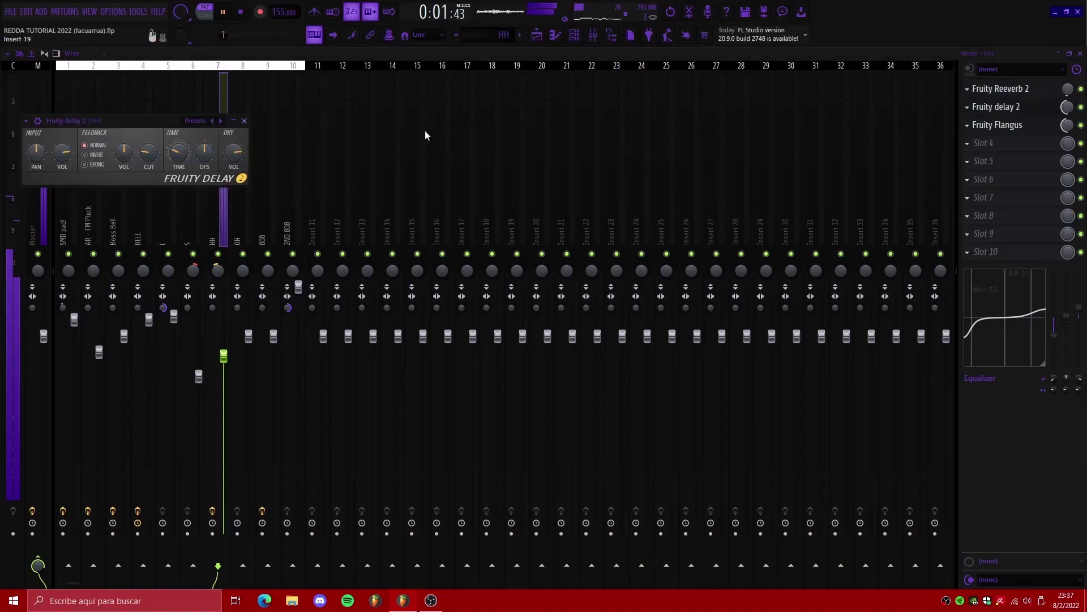
pyautogui.moveTo(142, 121); pyautogui.dragTo(533, 211)
pyautogui.click(1022, 126)
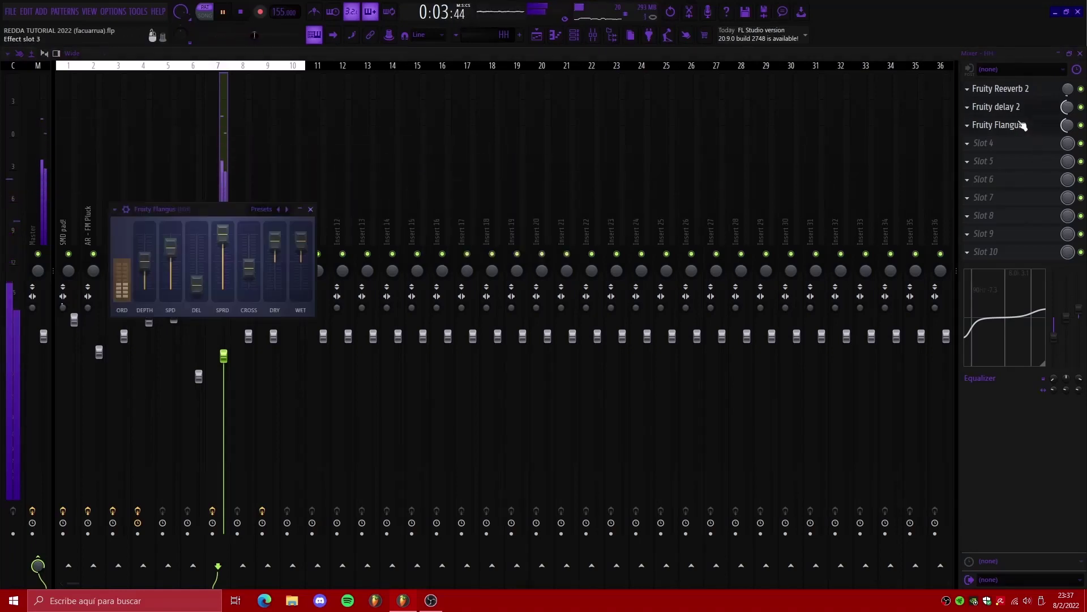
pyautogui.moveTo(219, 208); pyautogui.dragTo(462, 227)
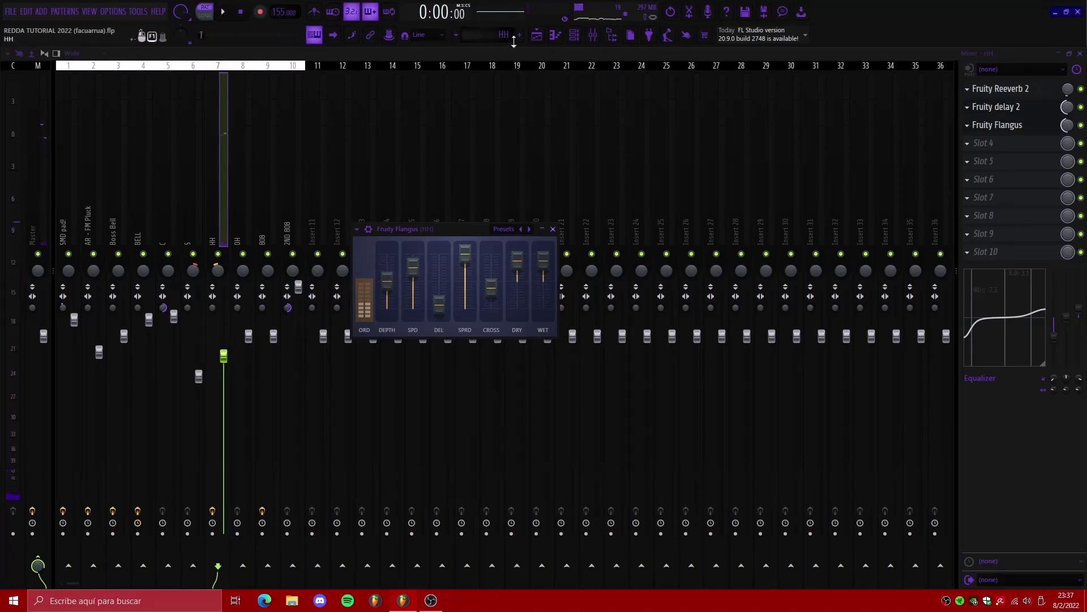
# Step: Audition the OH pattern and lower the volume fader of the OH mixer track
pyautogui.click(245, 210)
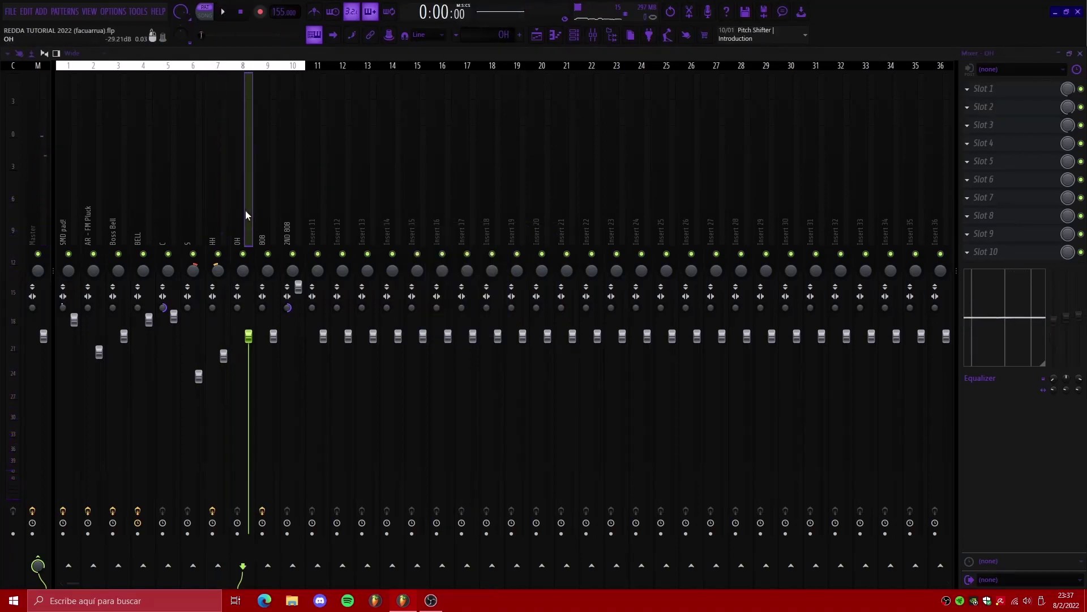
pyautogui.press('space')
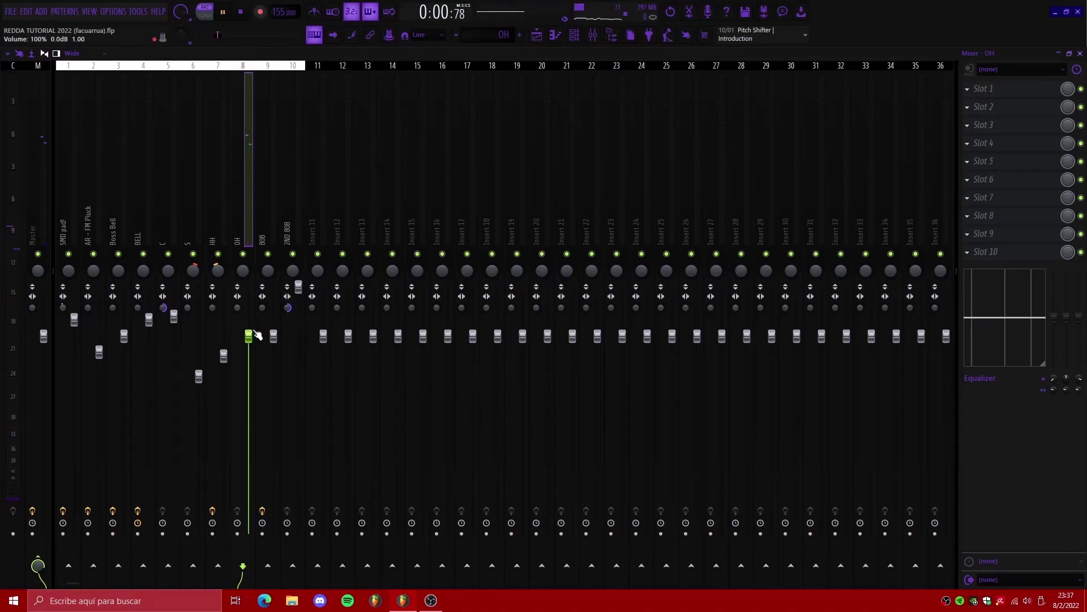
pyautogui.moveTo(256, 335); pyautogui.dragTo(249, 368)
pyautogui.press('space')
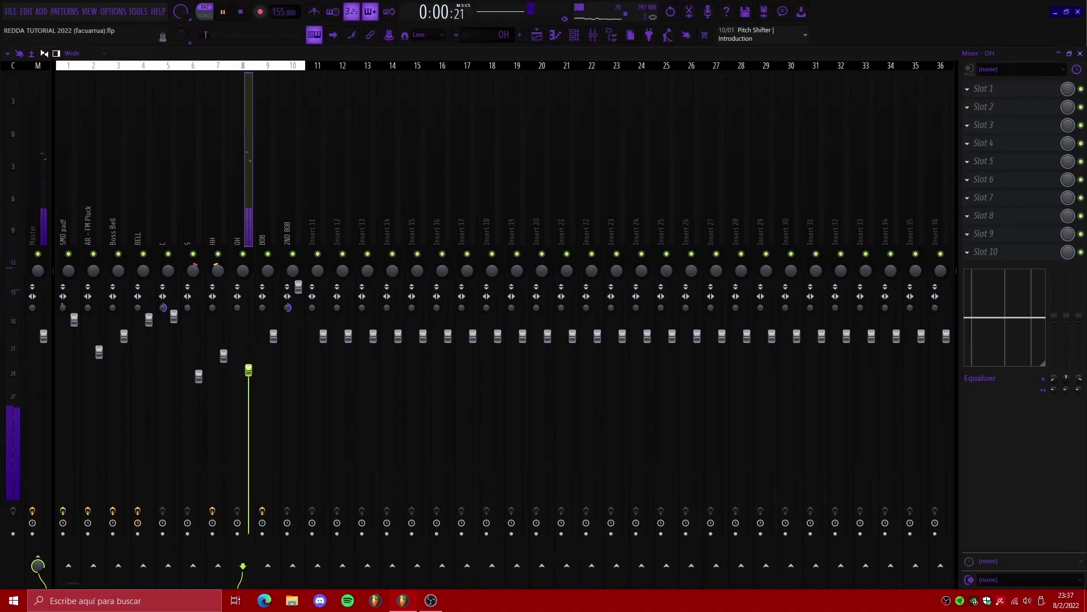
# Step: Play the 808 pattern and show the Fruity parametric EQ 2, Fruity Blood Overdrive and Fruity soft clipper on the 808 mixer track
pyautogui.click(262, 237)
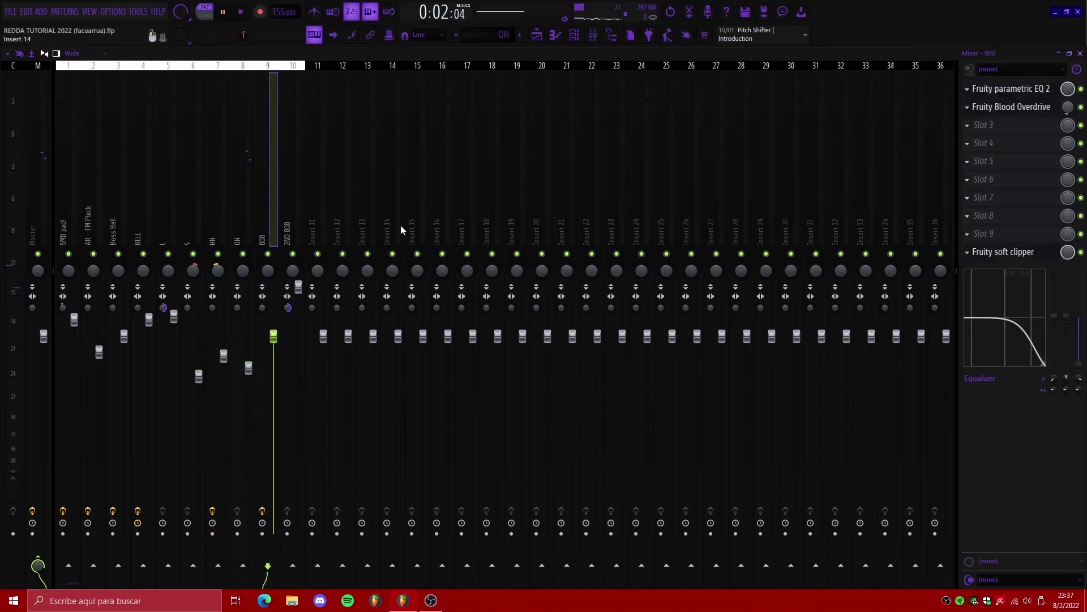
pyautogui.click(1012, 94)
pyautogui.click(1013, 94)
pyautogui.click(1020, 105)
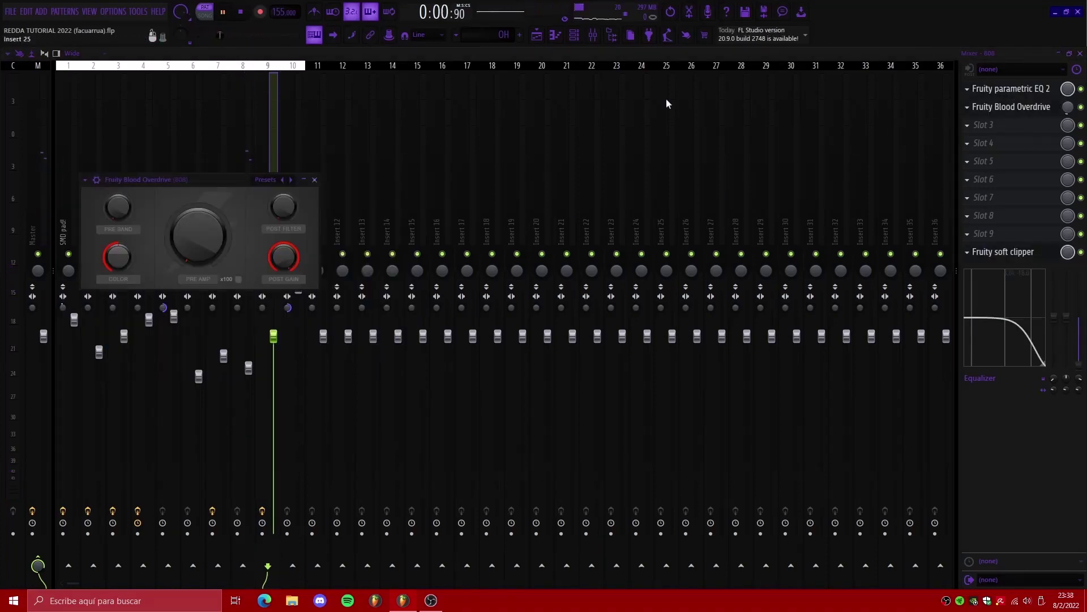
pyautogui.press('space')
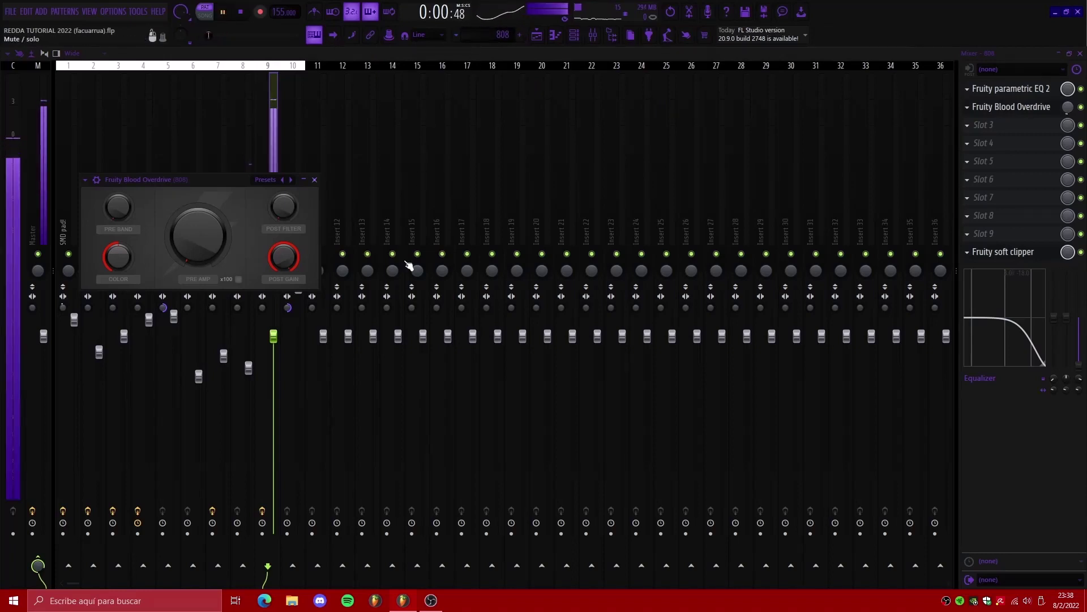
pyautogui.click(1001, 254)
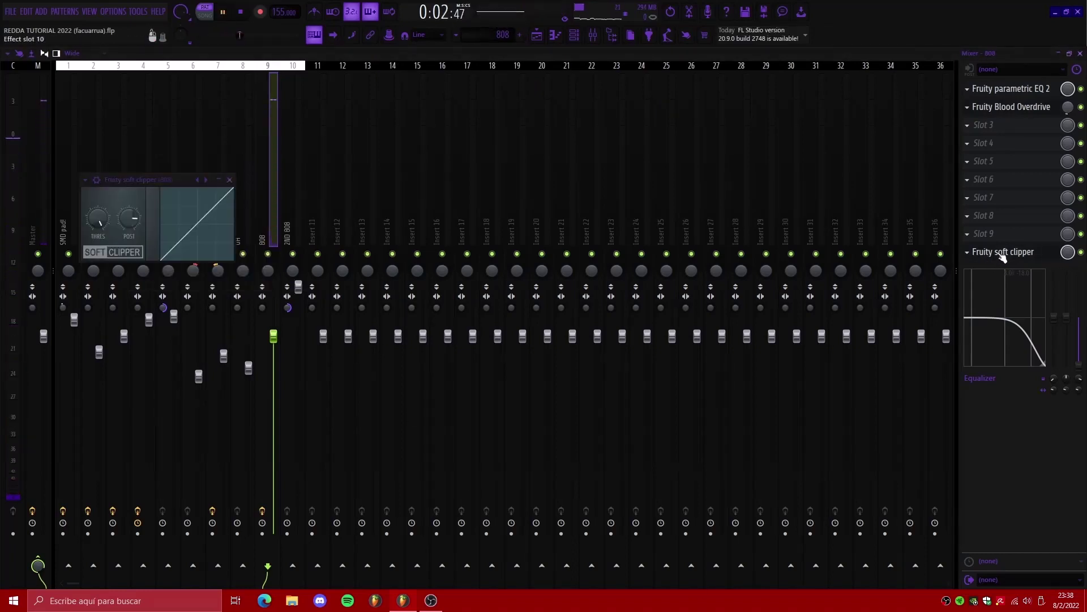
pyautogui.click(1002, 254)
# Step: Audition the 2ND 808 pattern and show the effect slots of its mixer track
pyautogui.click(293, 219)
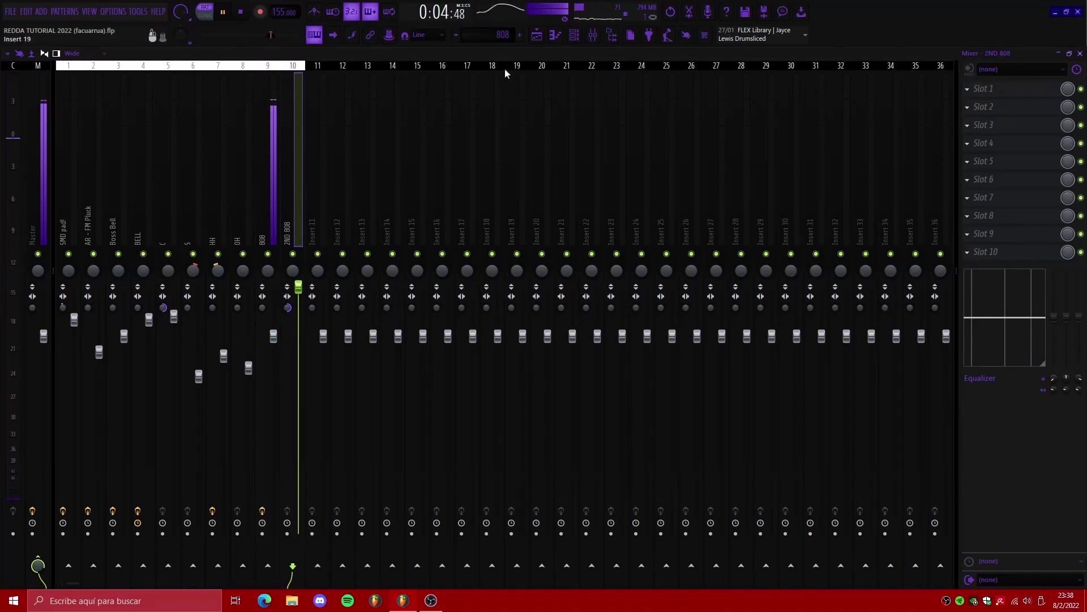
pyautogui.press('space')
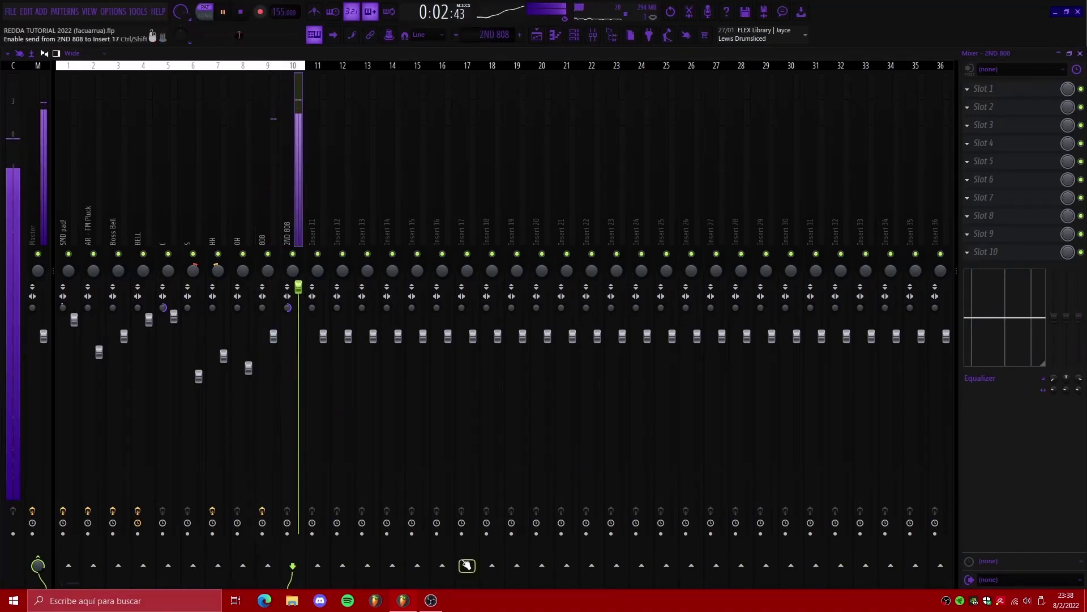
pyautogui.press('space')
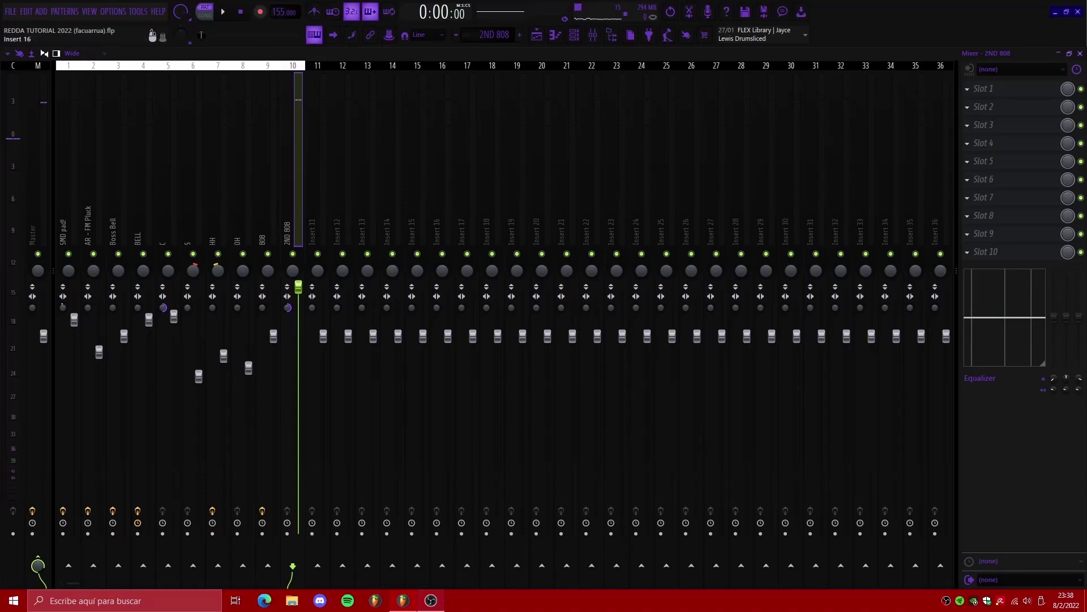
# Step: Play the intro from bar 1 to bar 9 in the Playlist and examine the Master volume automation at its end
pyautogui.press('F5')
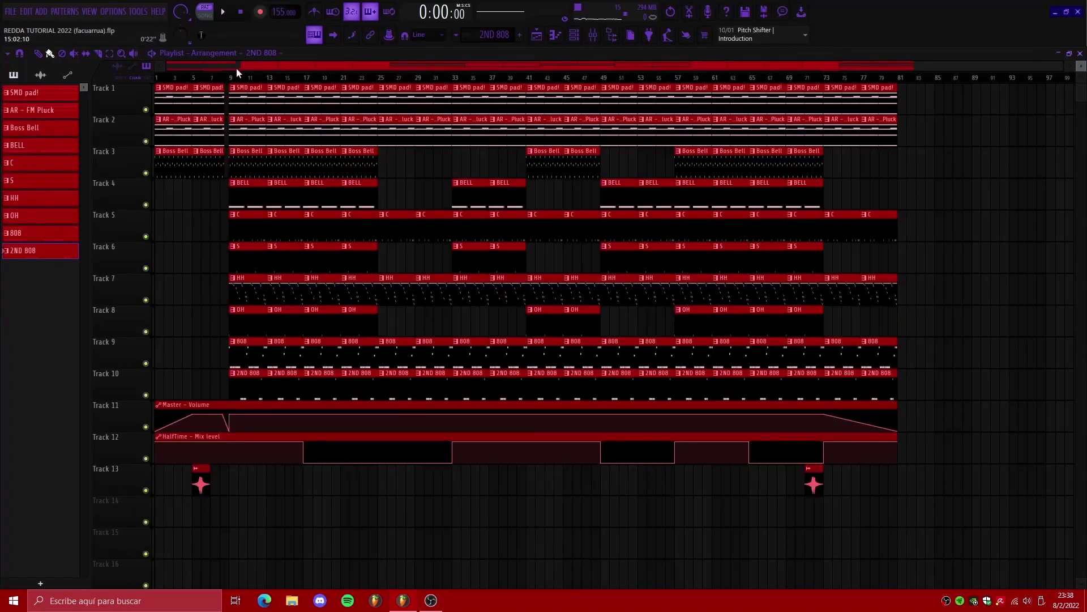
pyautogui.moveTo(235, 80); pyautogui.dragTo(157, 79)
pyautogui.press('space')
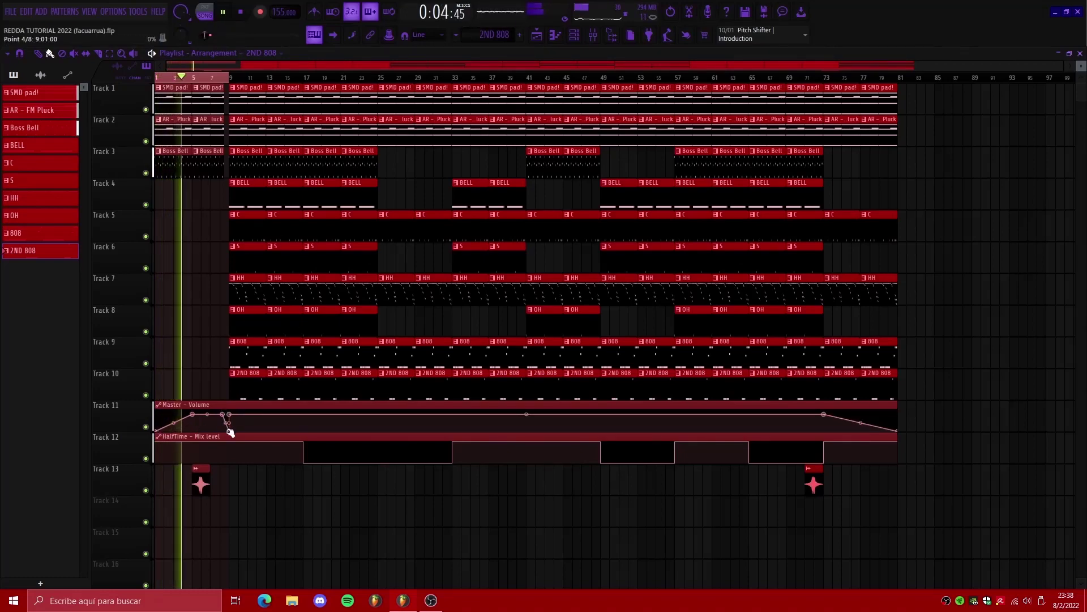
pyautogui.moveTo(1064, 65); pyautogui.dragTo(447, 303)
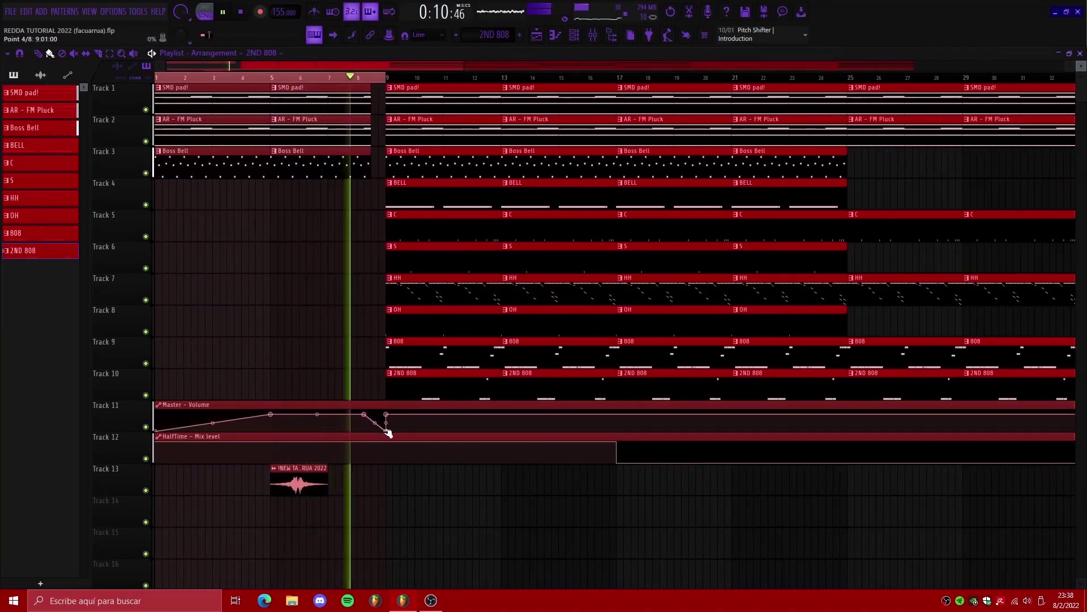
pyautogui.press('space')
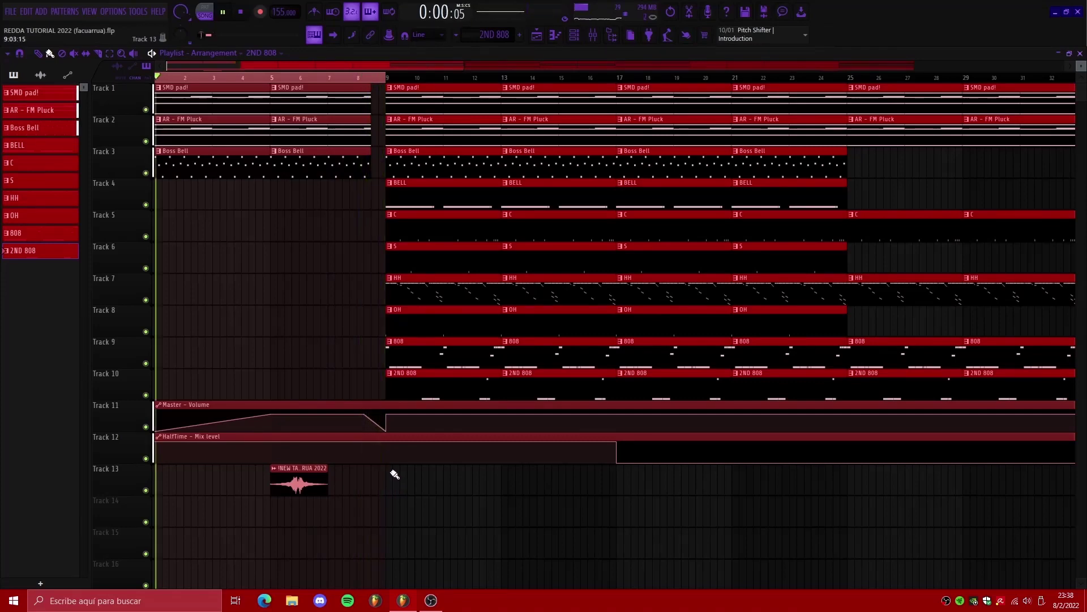
pyautogui.press('space')
pyautogui.press('space')
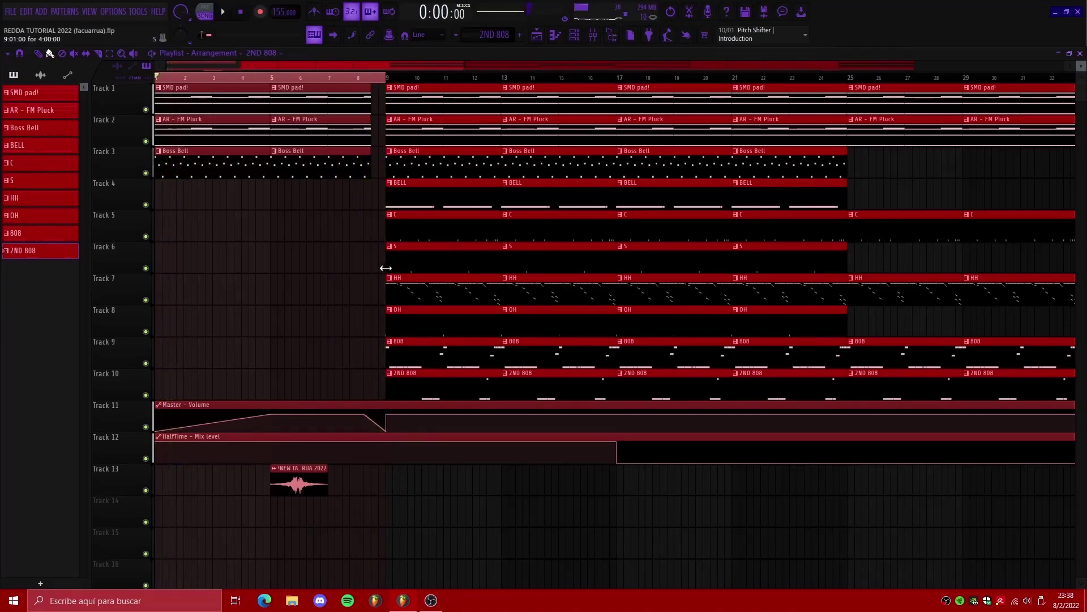
# Step: Select bars 9 to 25 of the arrangement and play the start of that section
pyautogui.rightClick(491, 75)
pyautogui.moveTo(465, 68); pyautogui.dragTo(1064, 71)
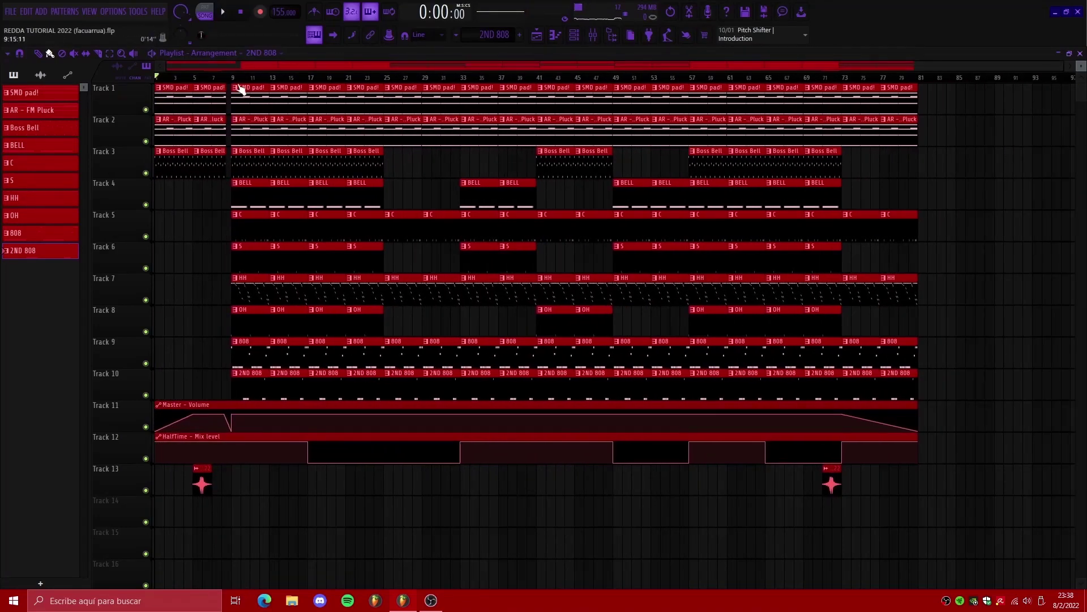
pyautogui.moveTo(238, 81); pyautogui.dragTo(277, 79)
pyautogui.moveTo(379, 81); pyautogui.dragTo(385, 88)
pyautogui.press('space')
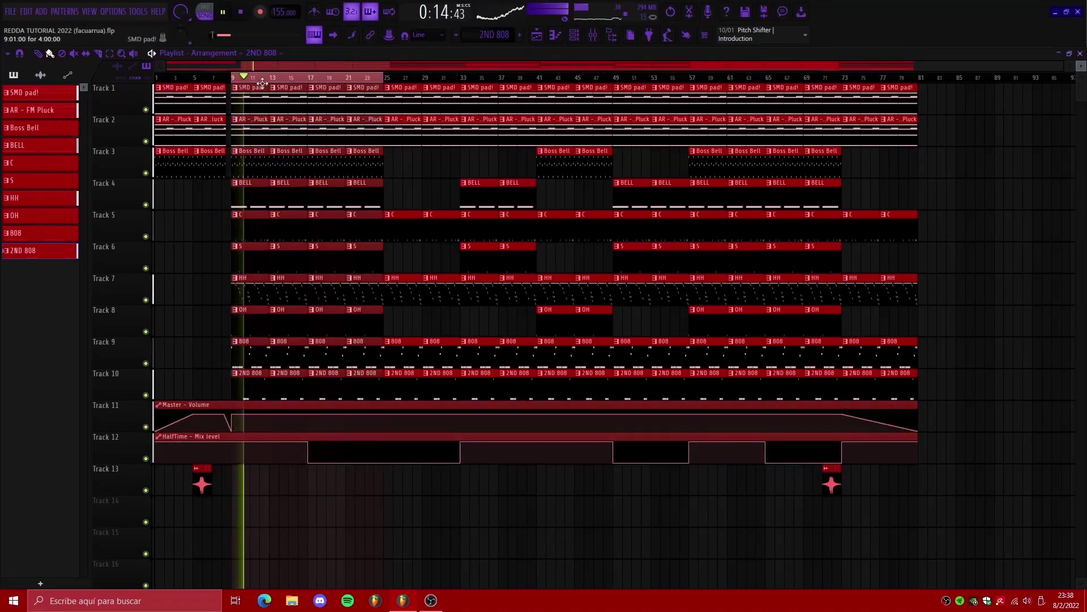
pyautogui.press('space')
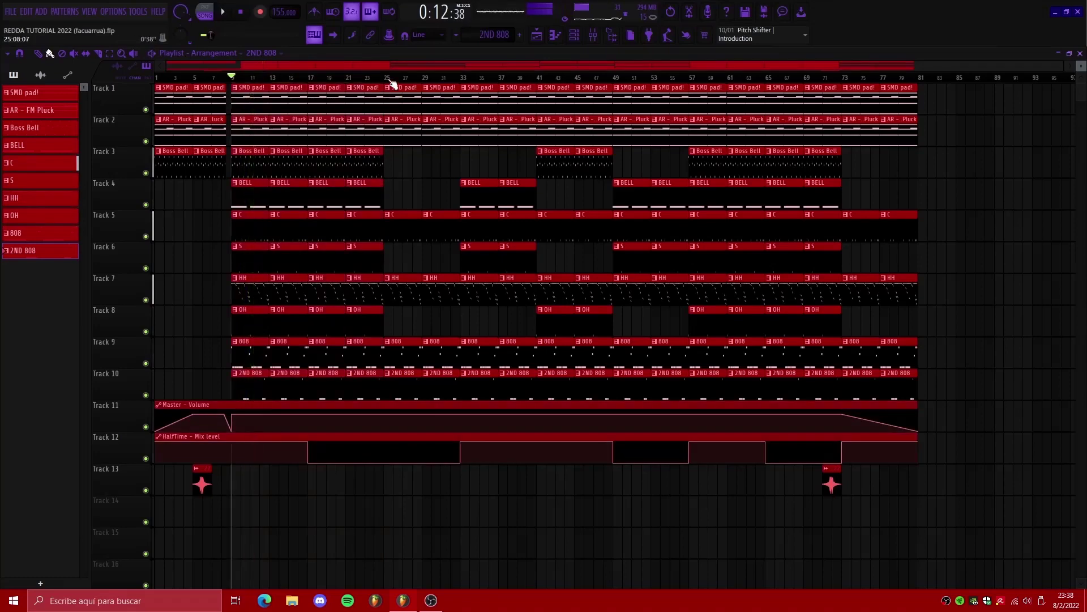
# Step: Select bars 25 to 33 of the arrangement and audition that section
pyautogui.moveTo(385, 81); pyautogui.dragTo(436, 84)
pyautogui.press('space')
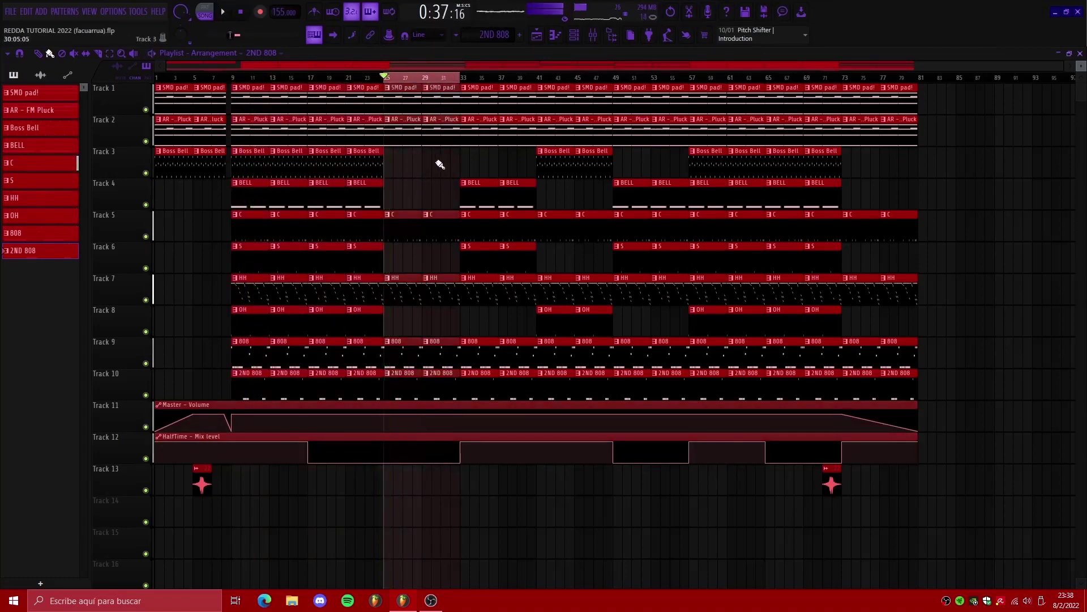
pyautogui.press('space')
pyautogui.keyDown('ctrl'); pyautogui.click(461, 81); pyautogui.keyUp('ctrl')
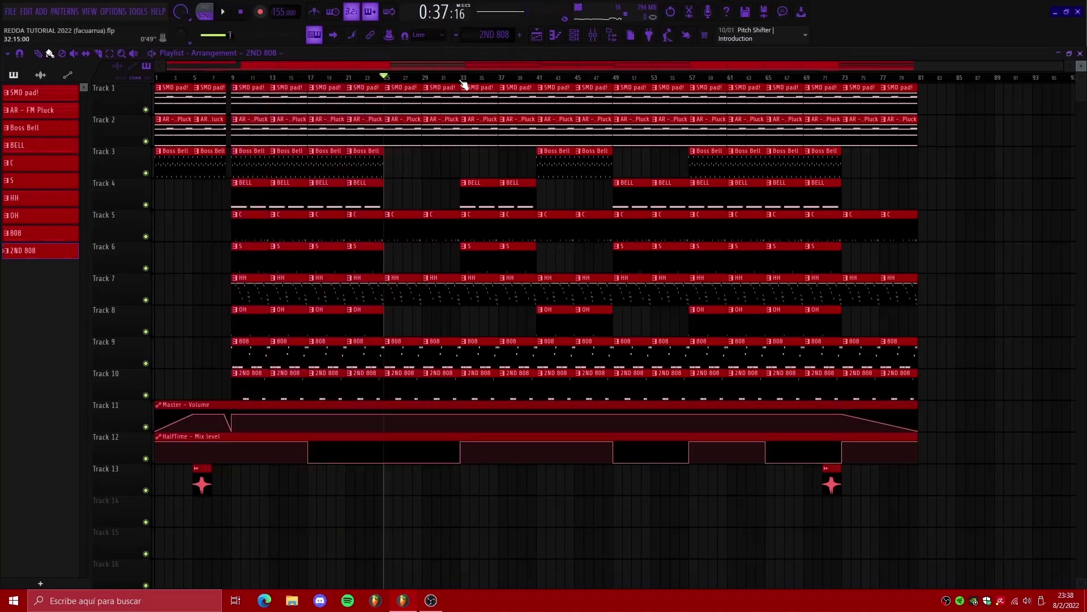
# Step: Mark bars 33 to 41 and bars 41 to 49 of the arrangement and point out their Boss Bell and OH clips
pyautogui.moveTo(462, 81); pyautogui.dragTo(537, 82)
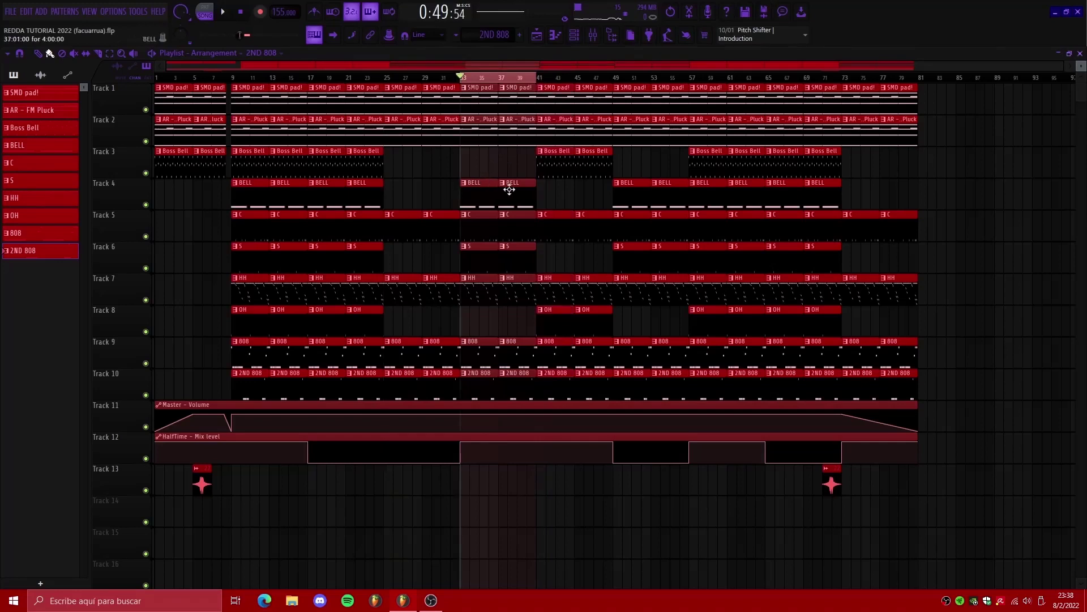
pyautogui.keyDown('ctrl'); pyautogui.click(538, 81); pyautogui.keyUp('ctrl')
pyautogui.moveTo(539, 81); pyautogui.dragTo(617, 83)
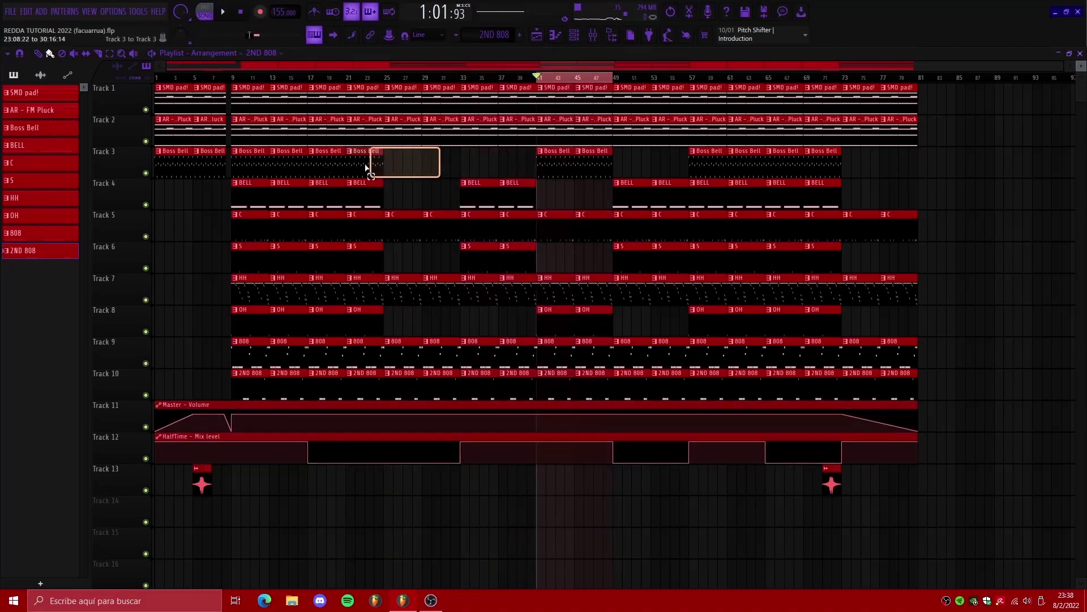
pyautogui.moveTo(418, 164); pyautogui.dragTo(562, 157)
pyautogui.moveTo(572, 332); pyautogui.dragTo(641, 337)
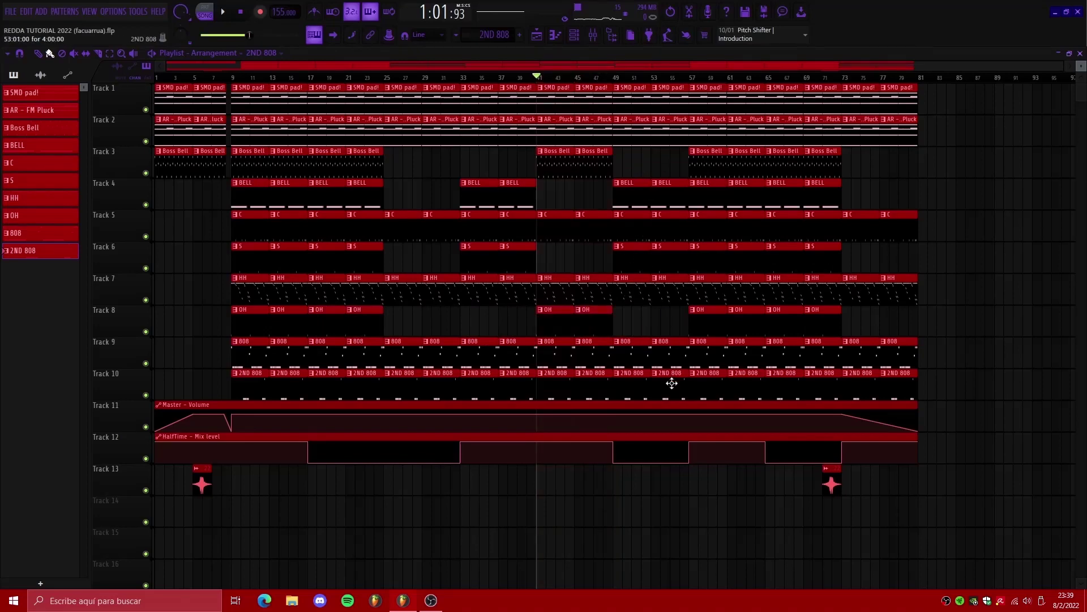
# Step: Delete the pattern clips in bars 49 to 57 and replace them with a copy of the clips from bars 33 to 41
pyautogui.moveTo(672, 384); pyautogui.dragTo(624, 109)
pyautogui.press('Delete')
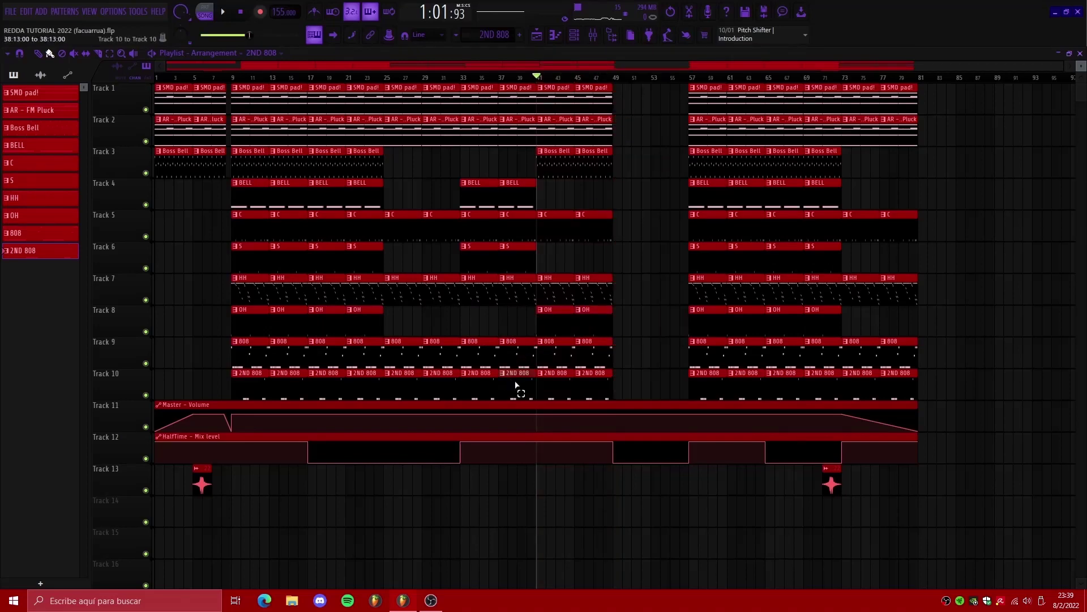
pyautogui.moveTo(517, 388); pyautogui.dragTo(632, 98)
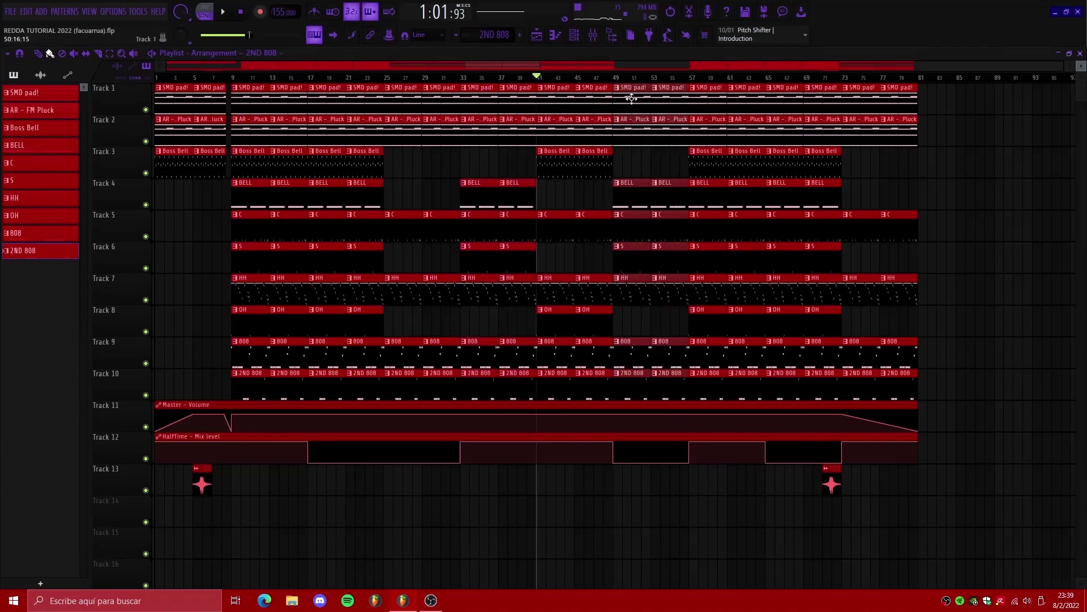
# Step: Play briefly from bar 41, and audition the section spanning bars 49 to 57
pyautogui.press('space')
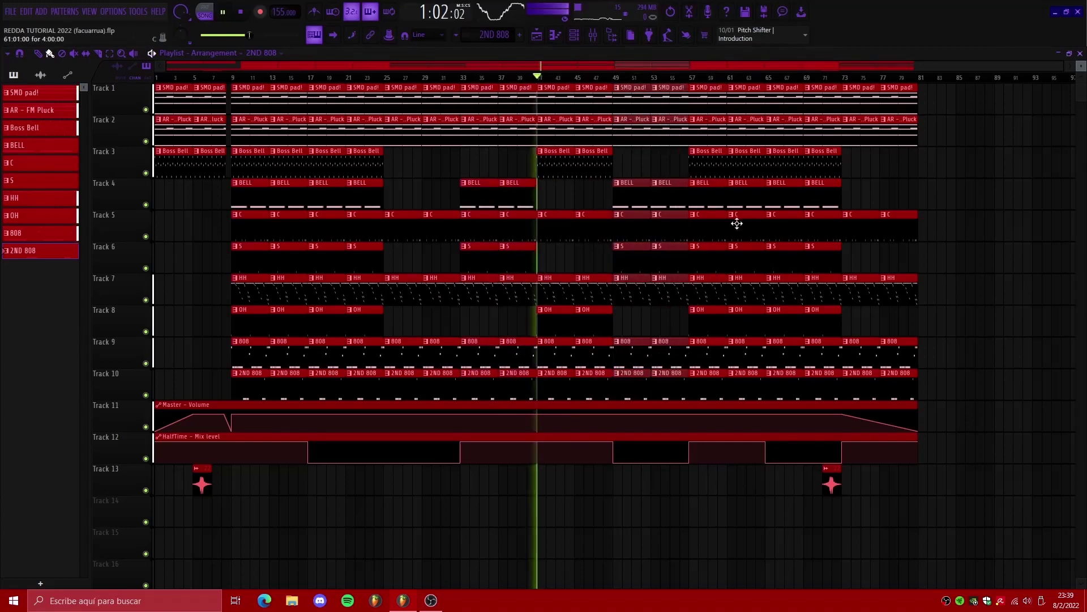
pyautogui.press('space')
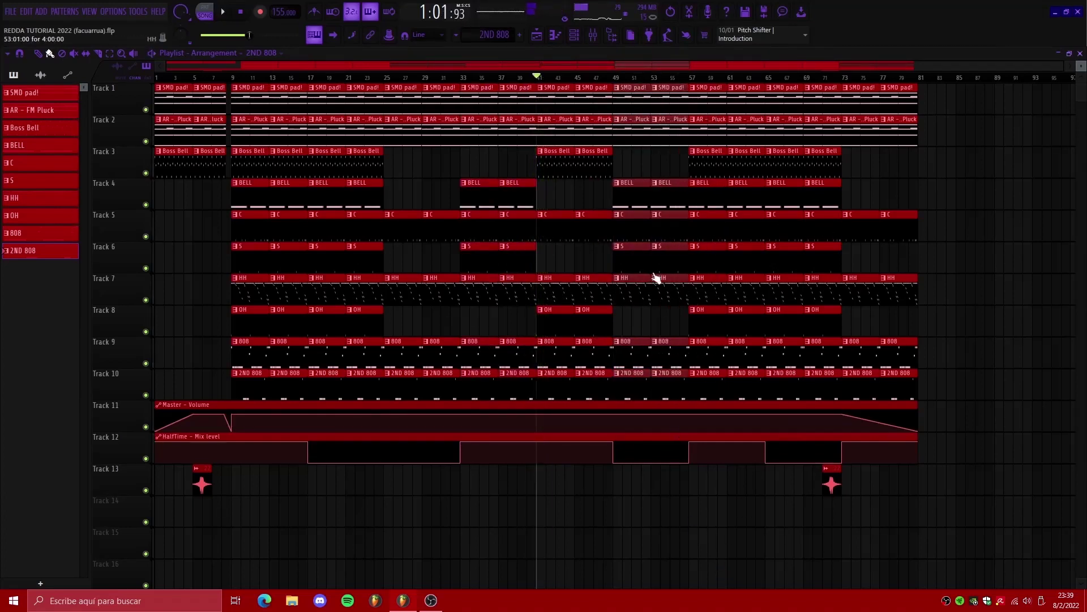
pyautogui.moveTo(615, 82); pyautogui.dragTo(660, 85)
pyautogui.press('space')
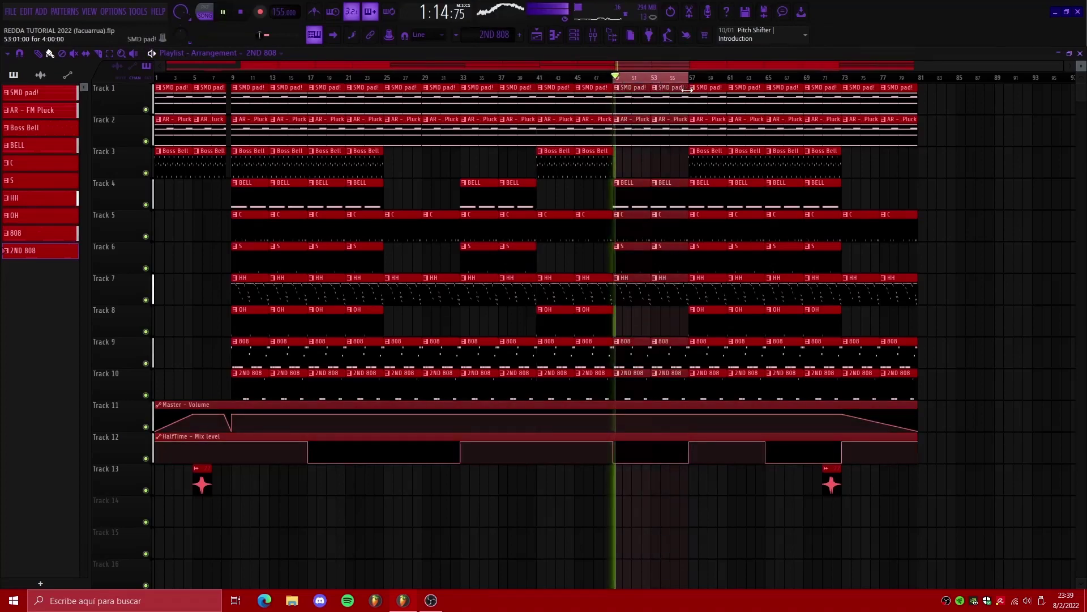
pyautogui.press('space')
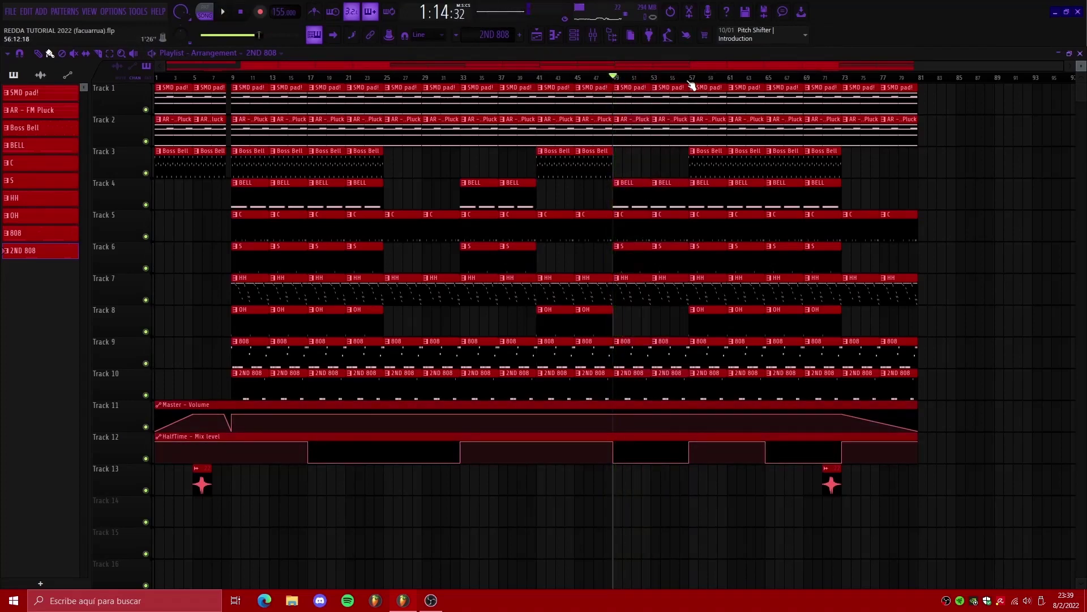
# Step: Select bars 57 to 81 of the arrangement, audition the section briefly, and narrow the selection to bars 57 to 73
pyautogui.moveTo(690, 87); pyautogui.dragTo(887, 99)
pyautogui.press('space')
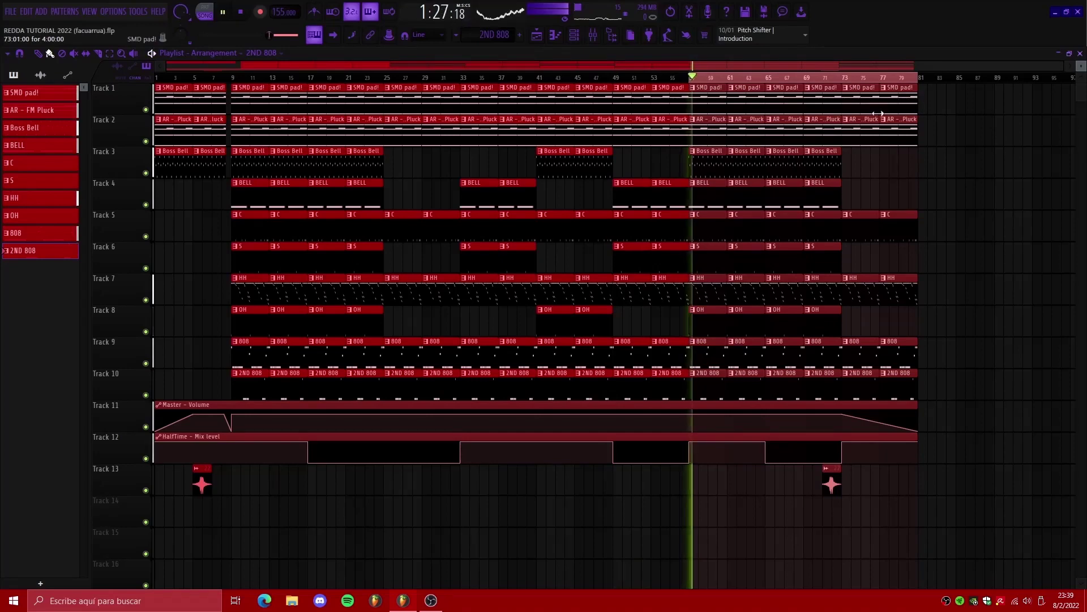
pyautogui.press('space')
pyautogui.moveTo(844, 82); pyautogui.dragTo(690, 82)
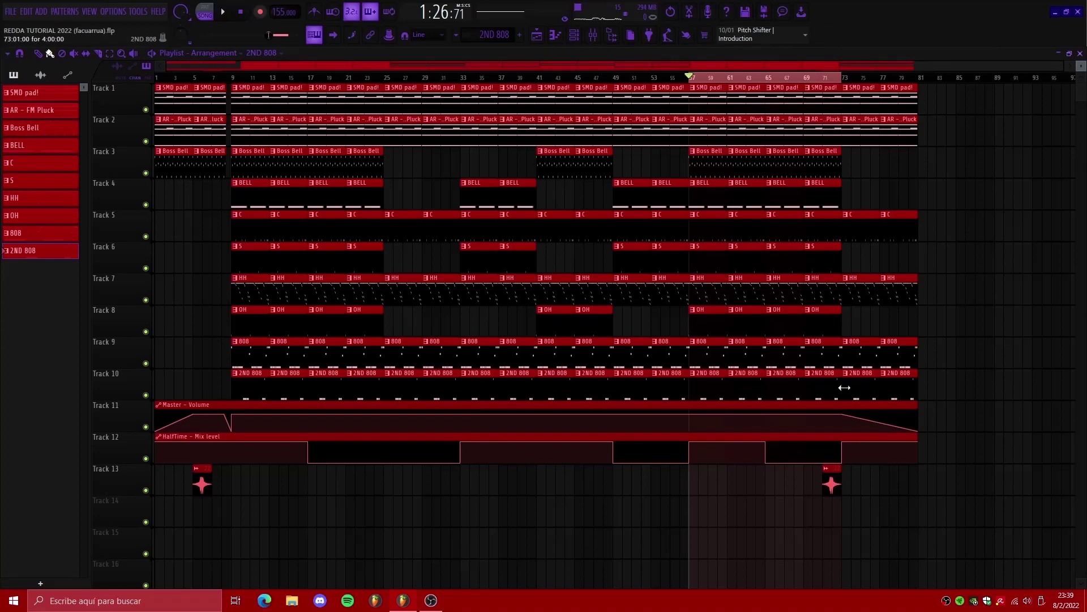
# Step: Delete the pattern clips in bars 57 to 73 and replace them with a copy of the clips from bars 9 to 25
pyautogui.moveTo(844, 387); pyautogui.dragTo(695, 87)
pyautogui.hotkey('ctrl', 'd')
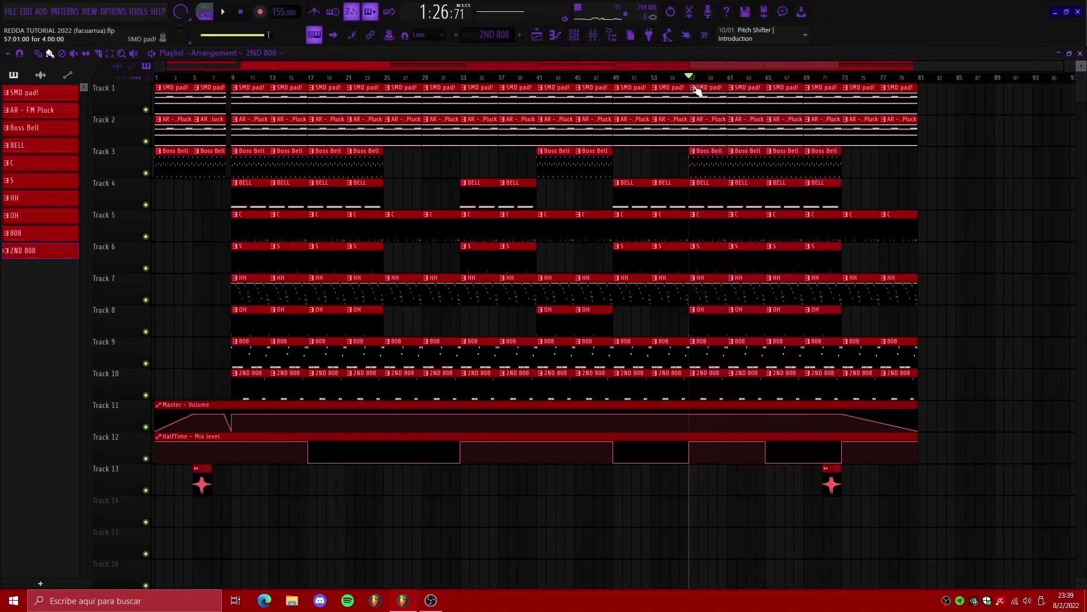
pyautogui.moveTo(828, 409); pyautogui.dragTo(713, 97)
pyautogui.moveTo(835, 378); pyautogui.dragTo(705, 102)
pyautogui.press('Delete')
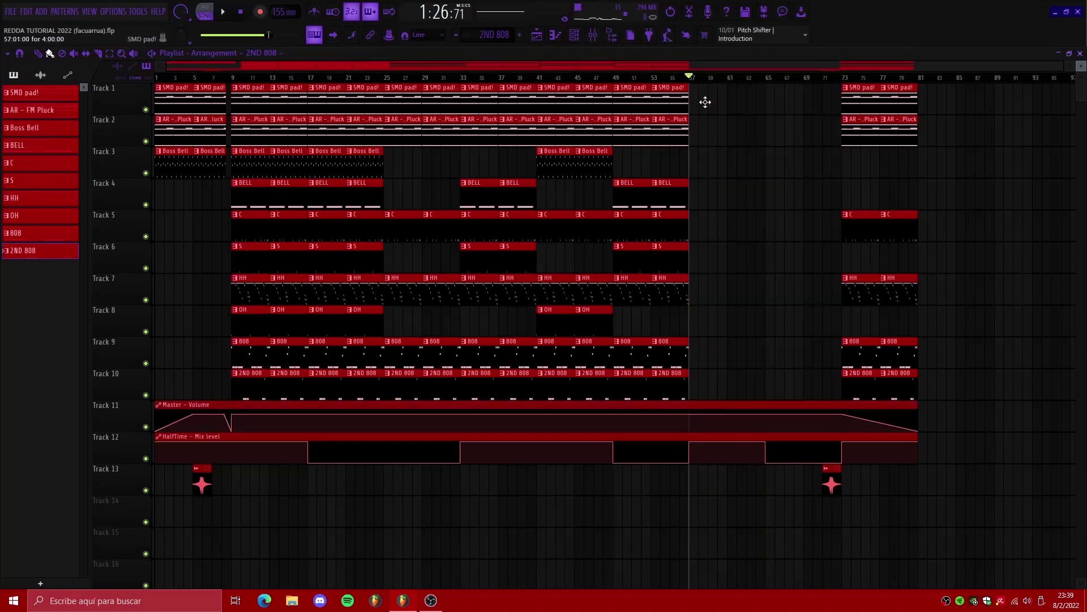
pyautogui.moveTo(365, 379); pyautogui.dragTo(704, 98)
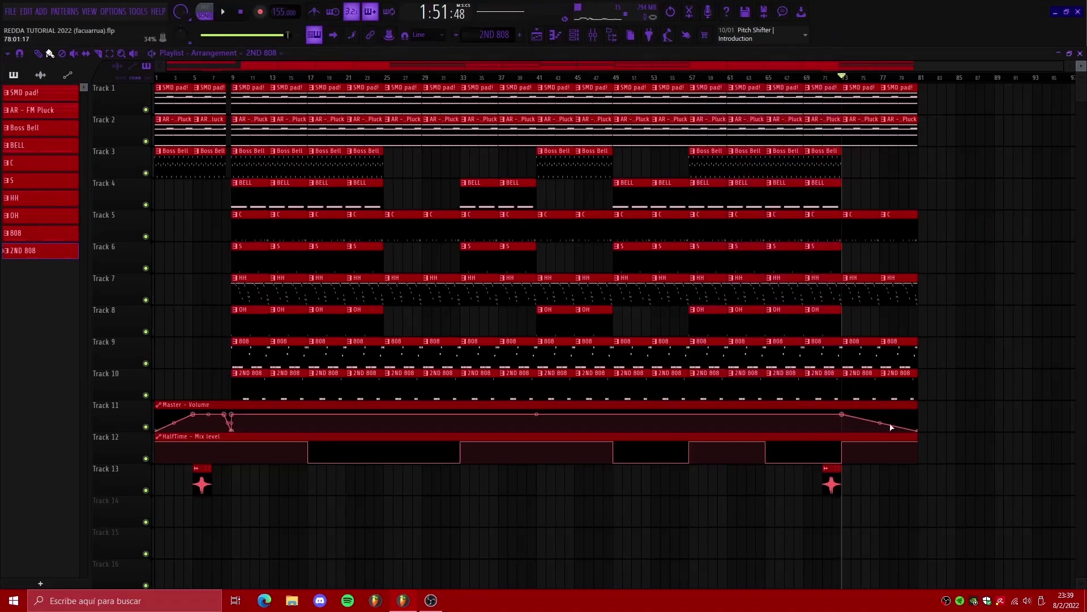
# Step: Inspect the options of the Master - Volume automation points where the closing fade-out starts at bar 73 and ends at bar 81
pyautogui.rightClick(842, 415)
pyautogui.click(881, 551)
pyautogui.rightClick(846, 417)
pyautogui.click(899, 561)
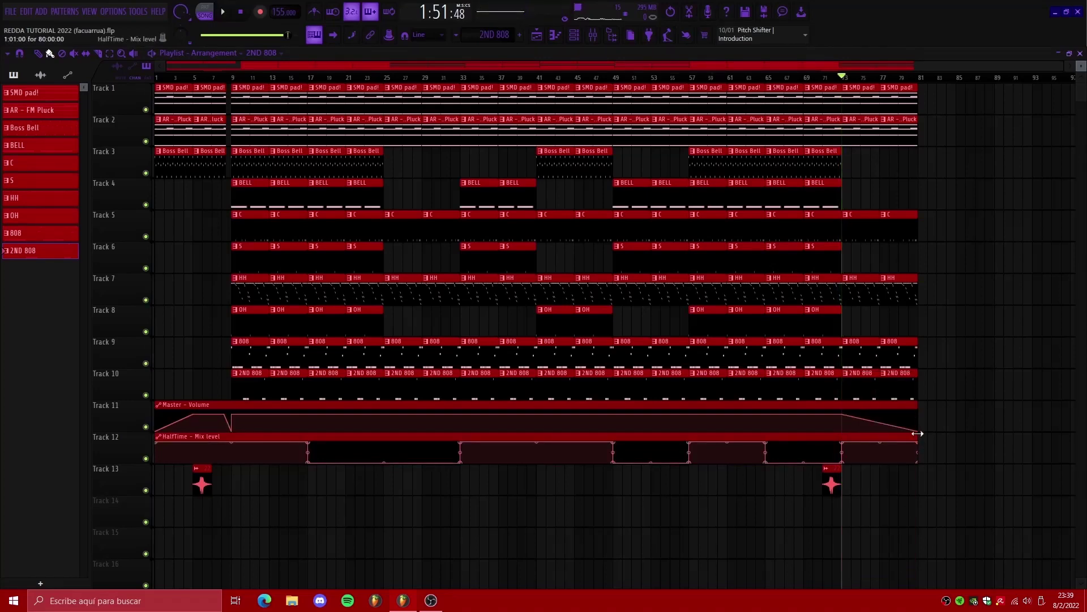
pyautogui.rightClick(917, 430)
pyautogui.click(946, 546)
# Step: Select bars 73 to 81 of the arrangement and audition the outro with its volume fade
pyautogui.moveTo(844, 86); pyautogui.dragTo(889, 97)
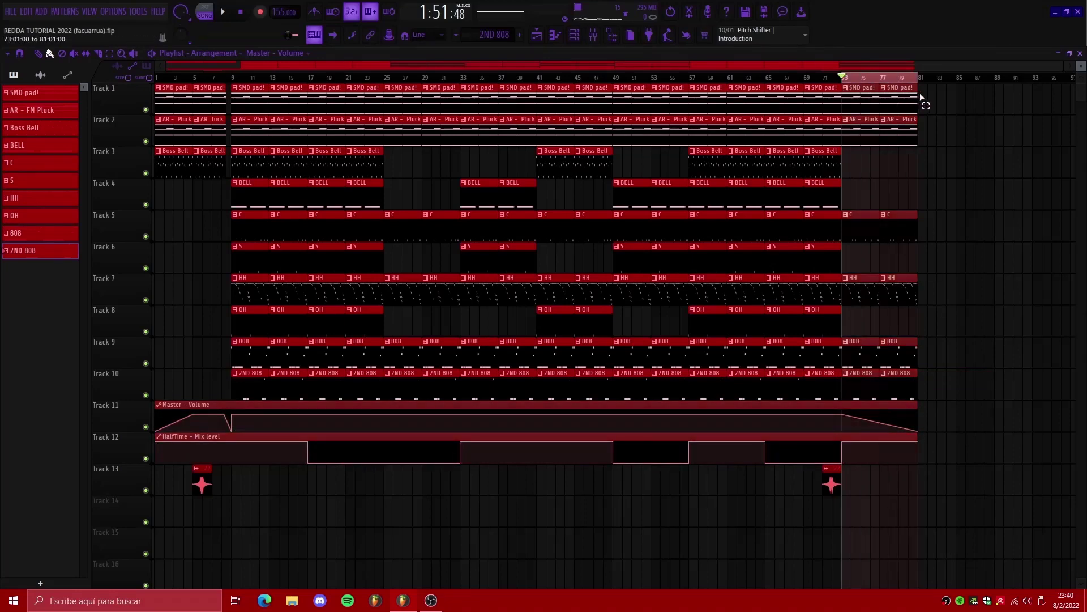
pyautogui.press('space')
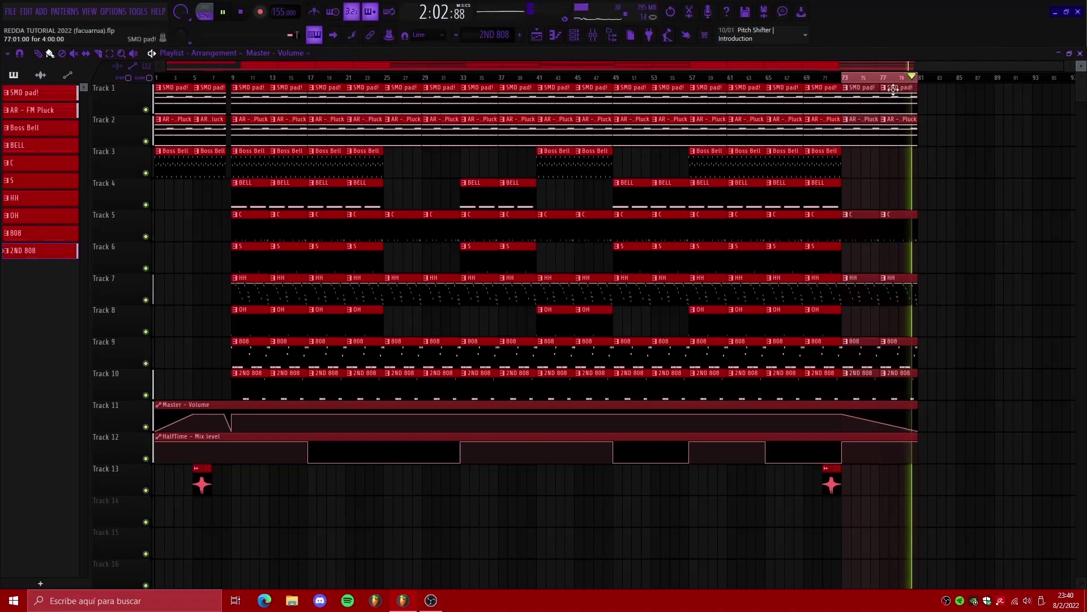
pyautogui.press('space')
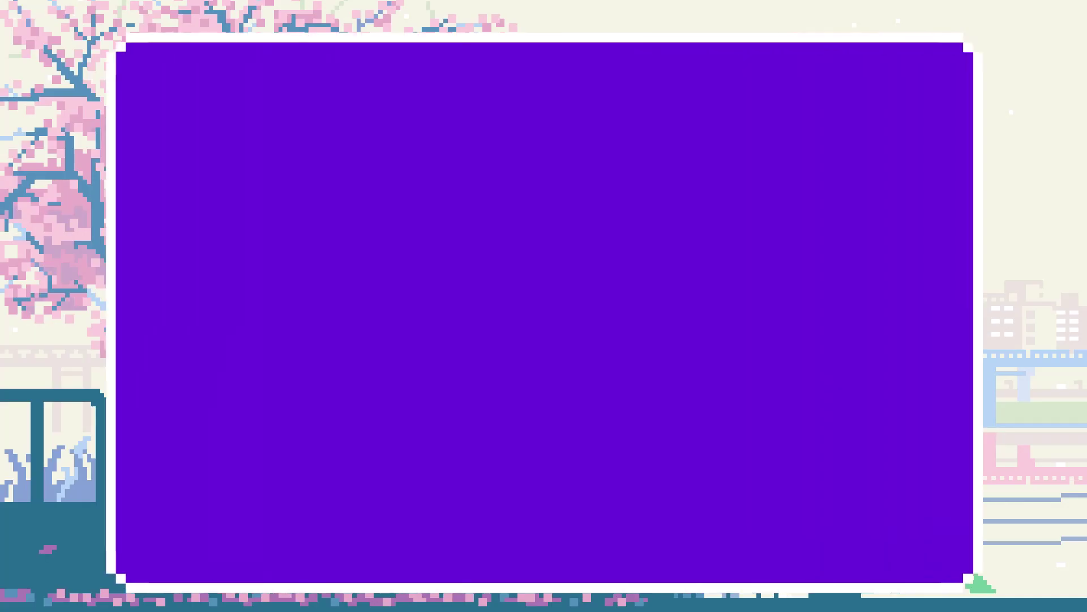